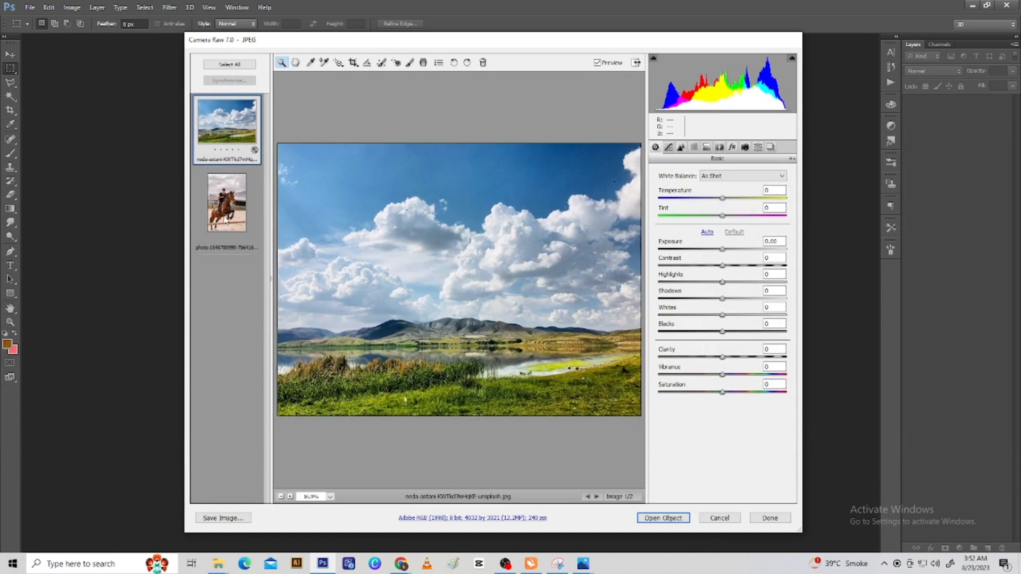
Open the landscape and horse-rider photos from Camera Raw and create a blank white document measuring 10 by 10 inches.
key(Return)
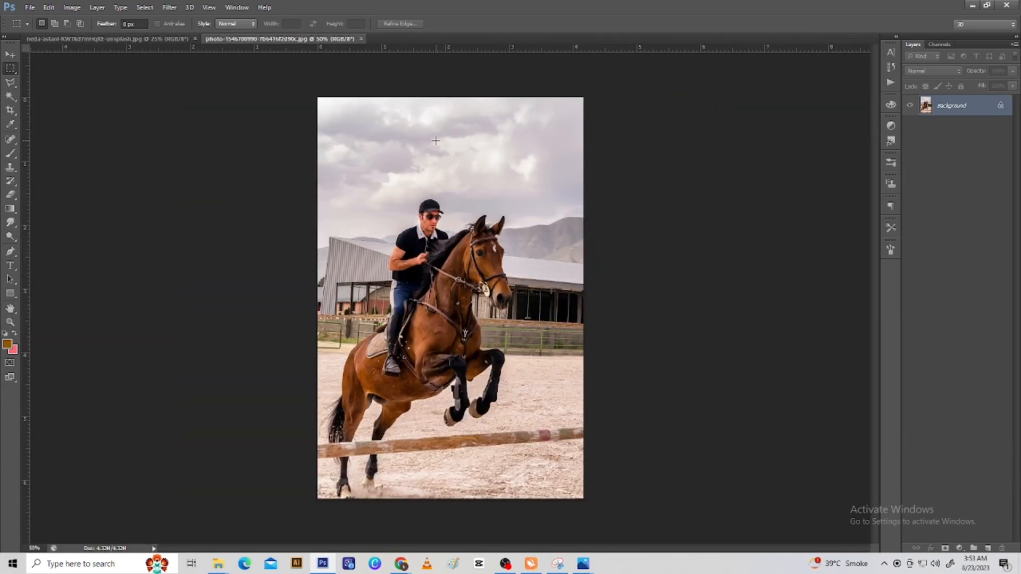
click(30, 8)
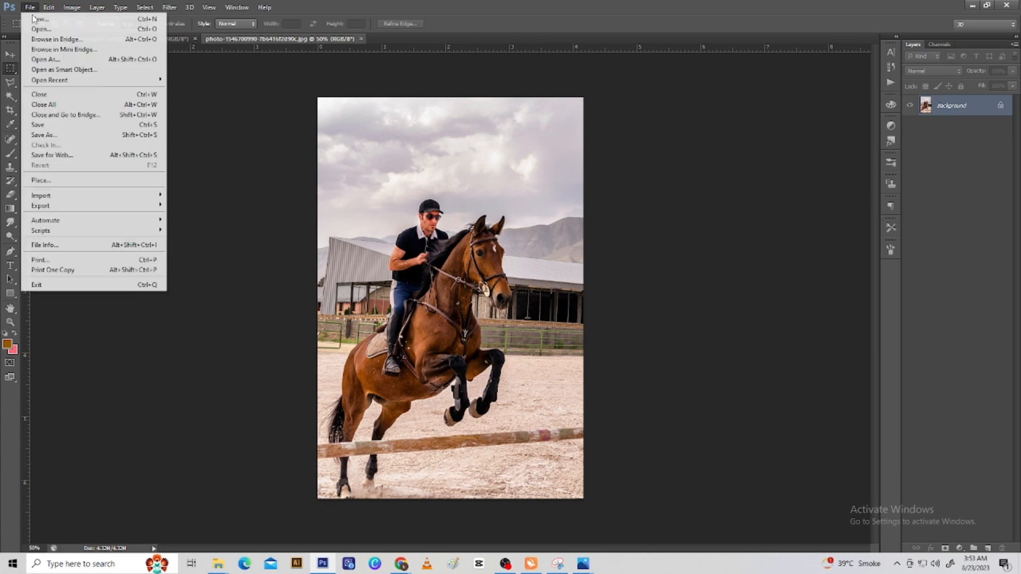
click(37, 17)
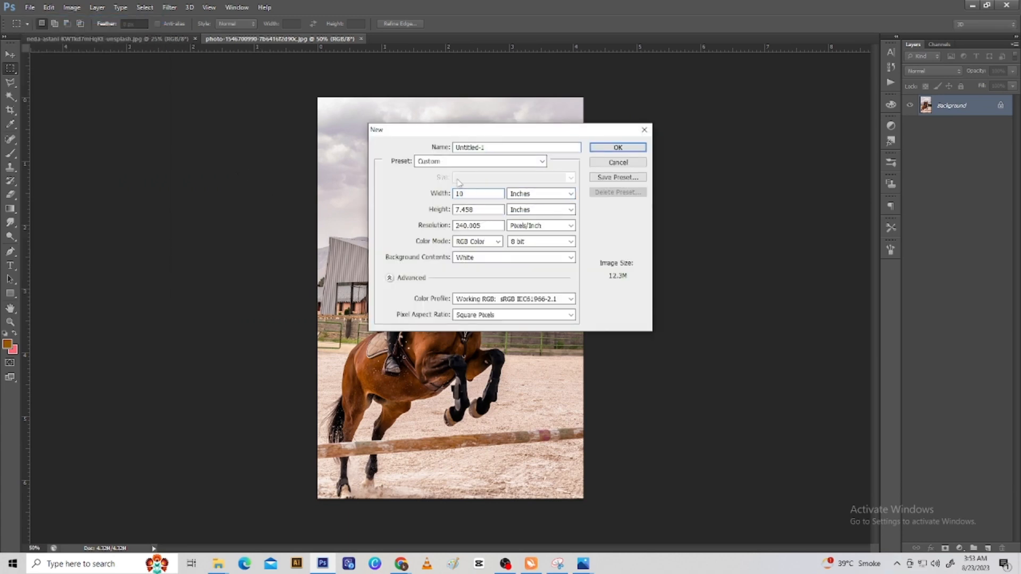
key(Return)
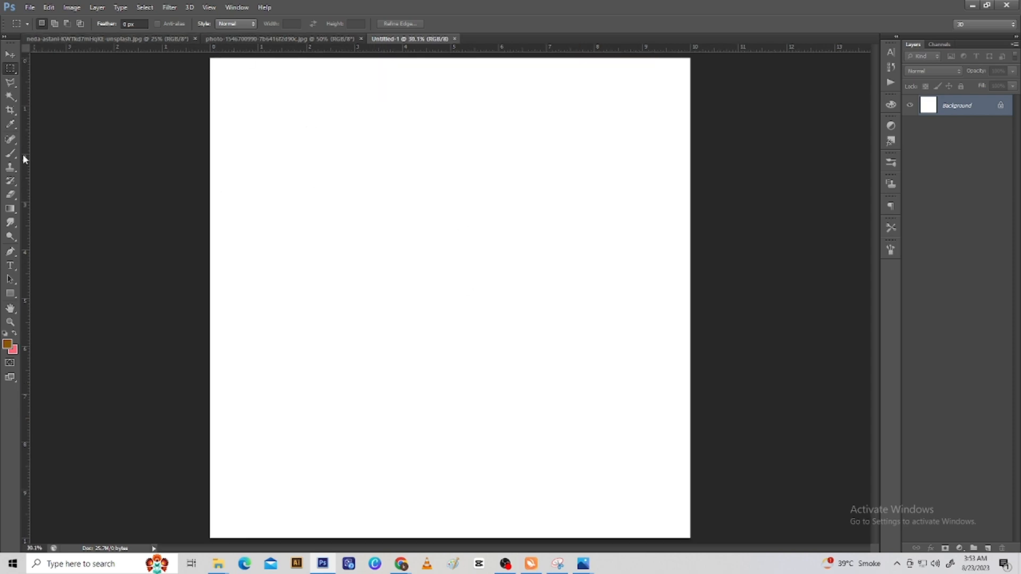
Add a text layer with the capital letter "T" near the middle of the canvas.
click(11, 265)
click(420, 272)
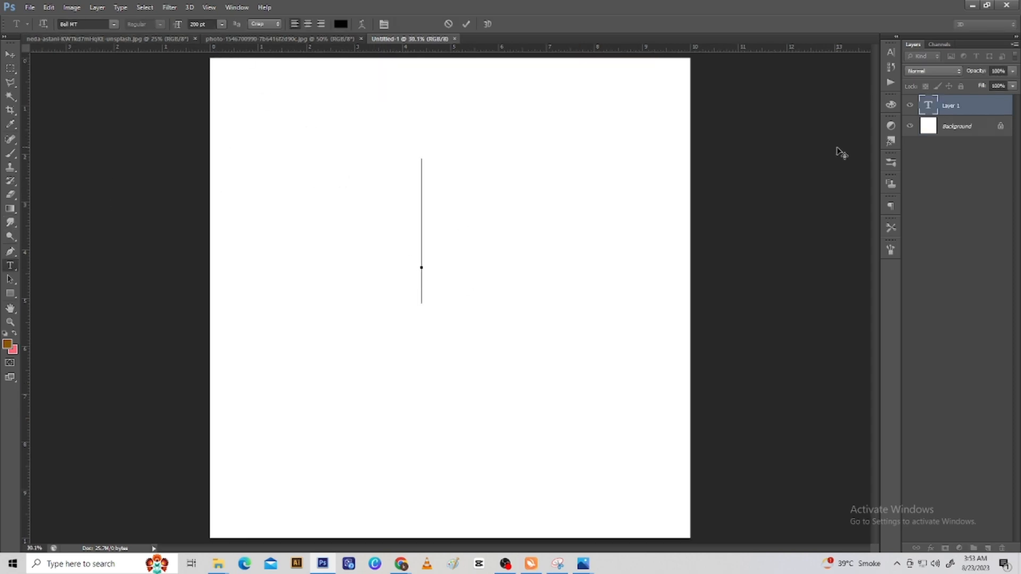
text(t)
key(BackSpace)
text(T)
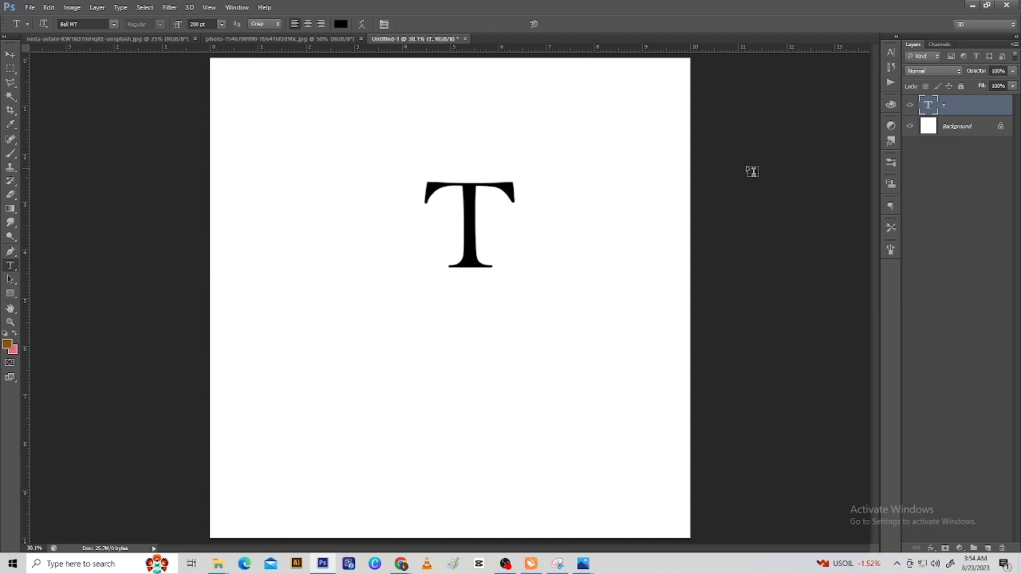
Cycle through fonts for the letter T and apply Adobe Caslon Pro.
key(ctrl+a)
key(Down)
key(Down)
key(Down)
key(Down)
key(Down)
key(Down)
key(Down)
key(Down)
key(Down)
key(Down)
key(Down)
key(Down)
key(Down)
key(Down)
key(Down)
key(Down)
key(Down)
key(Down)
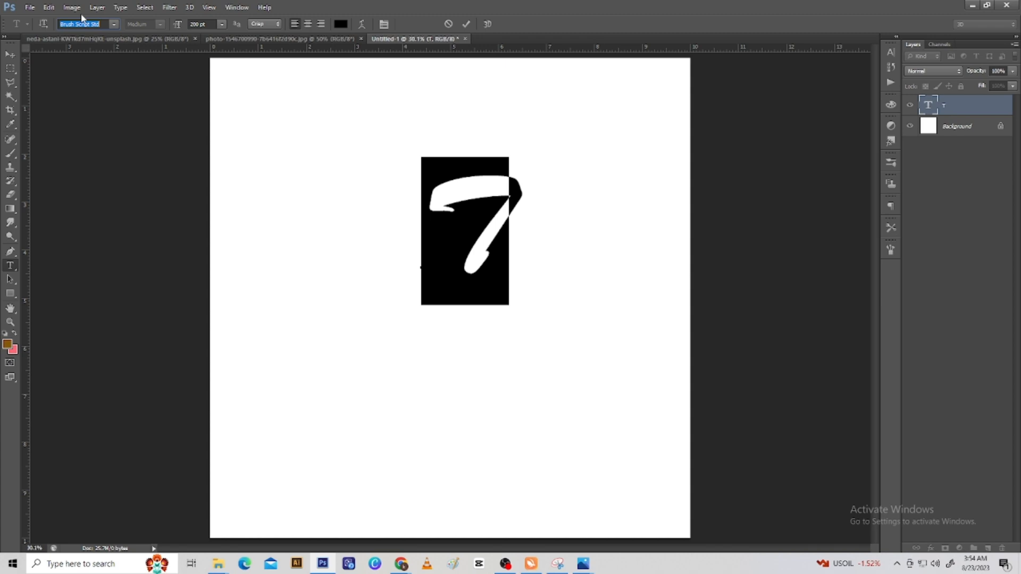
key(Down)
key(Down)
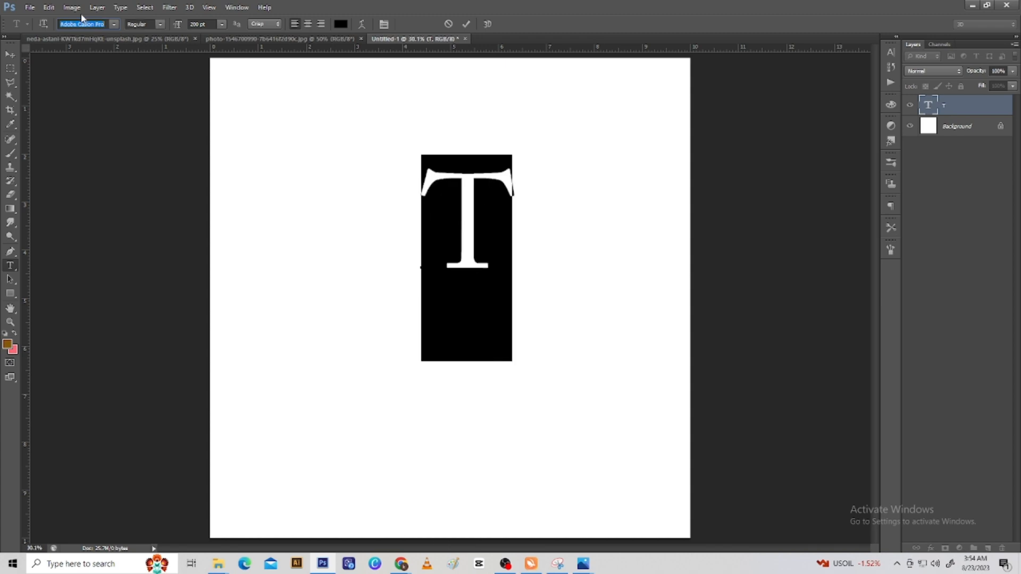
key(ctrl+Return)
Enlarge the letter T to about twice its size and place it near the centre of the canvas.
key(v)
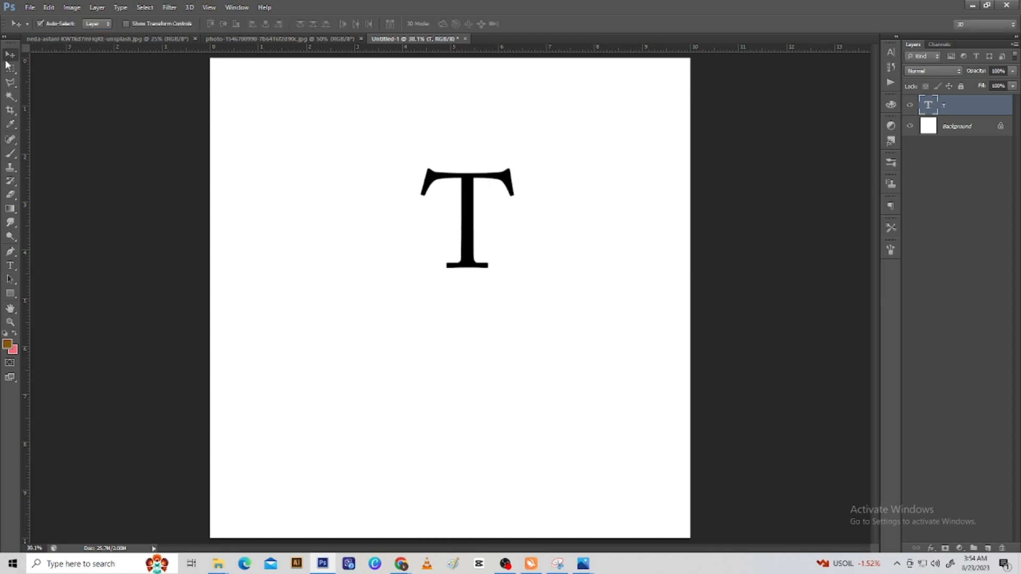
drag(471, 240, 433, 331)
key(ctrl+t)
drag(478, 254, 633, 154)
drag(455, 278, 432, 312)
drag(428, 244, 450, 237)
drag(543, 155, 538, 164)
drag(446, 278, 442, 276)
key(Return)
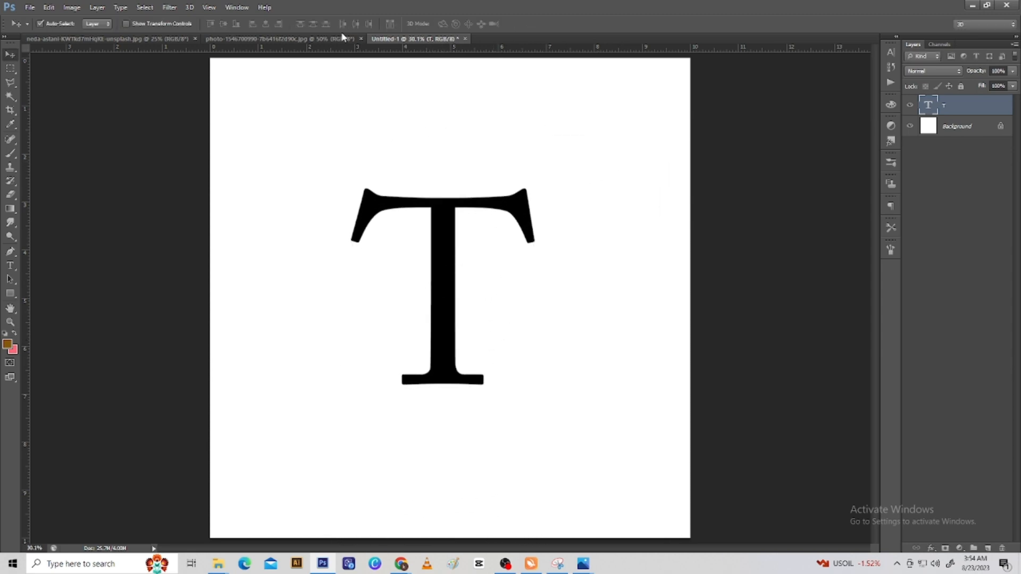
Add a Hue/Saturation adjustment to the landscape photo with the Yellow Boost preset and raise the saturation to +58.
click(298, 39)
click(159, 42)
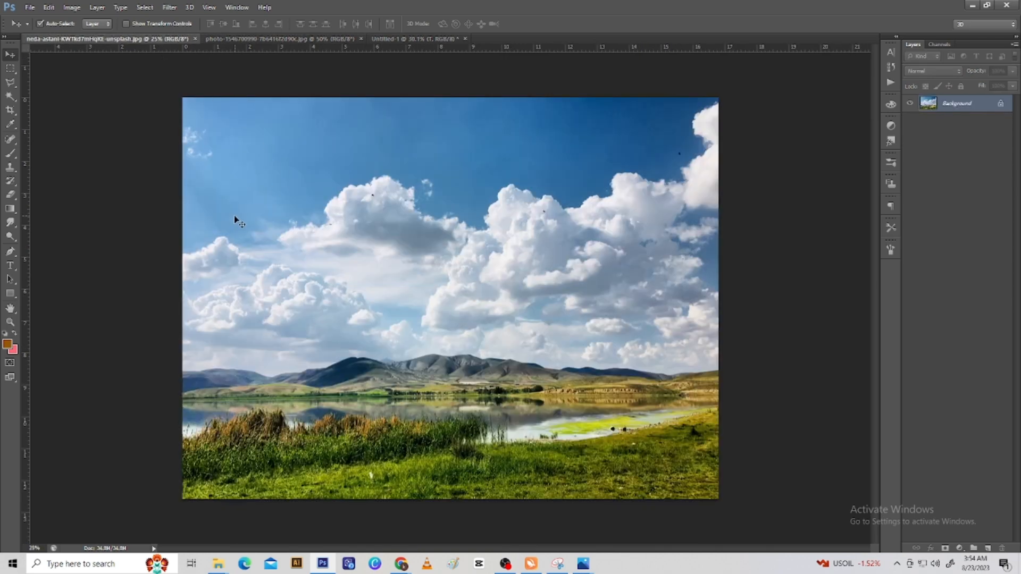
click(957, 548)
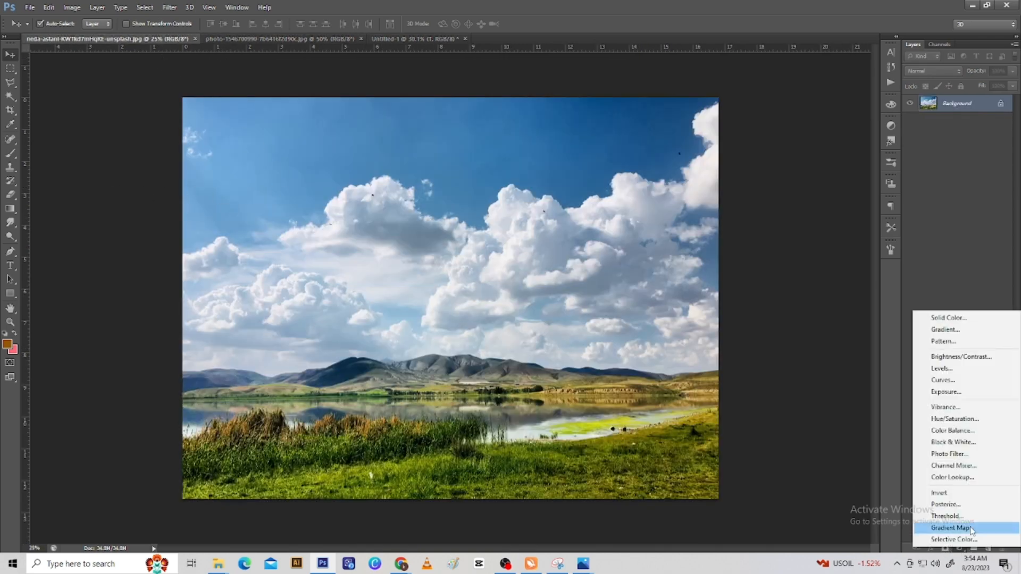
click(954, 418)
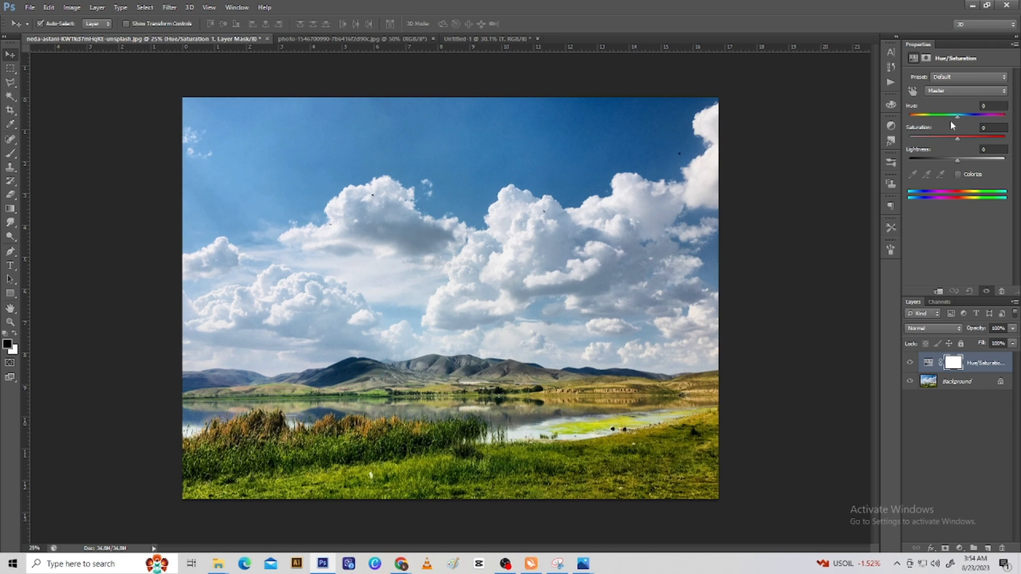
click(982, 78)
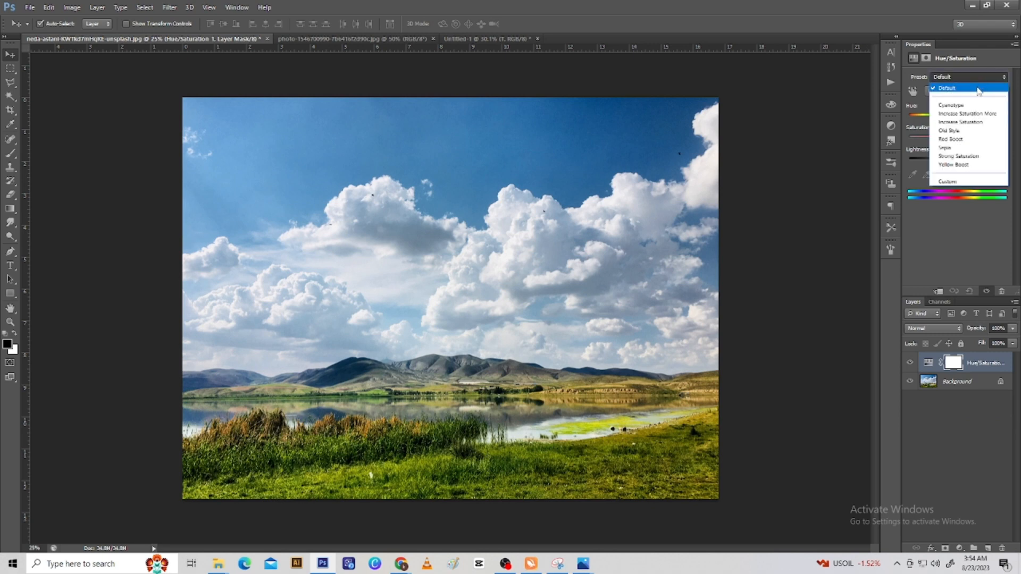
click(958, 165)
drag(967, 138, 987, 135)
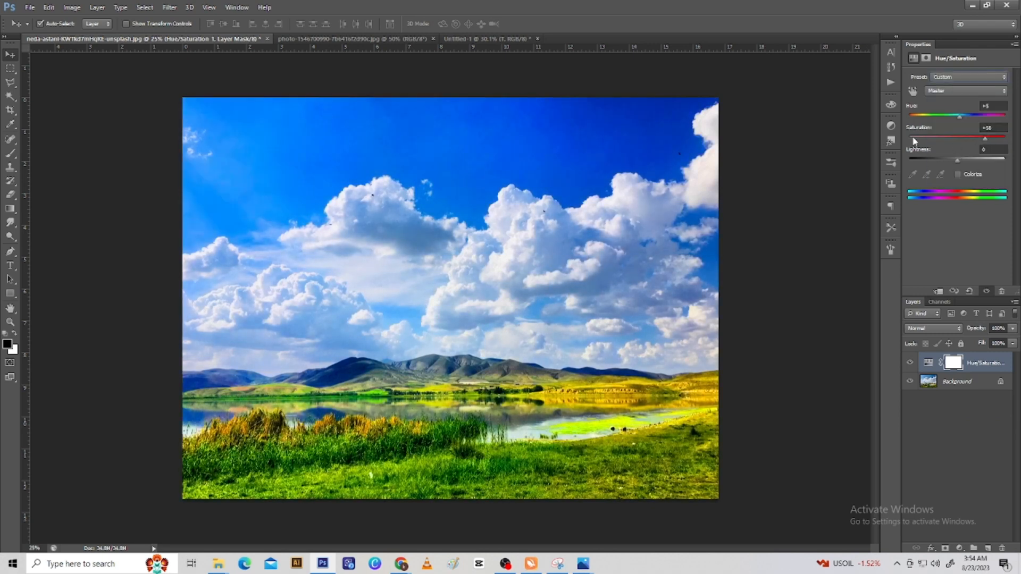
Adjust the saturation of the Cyans range, and set the Master saturation to +61 and lightness to +5.
click(989, 90)
click(957, 136)
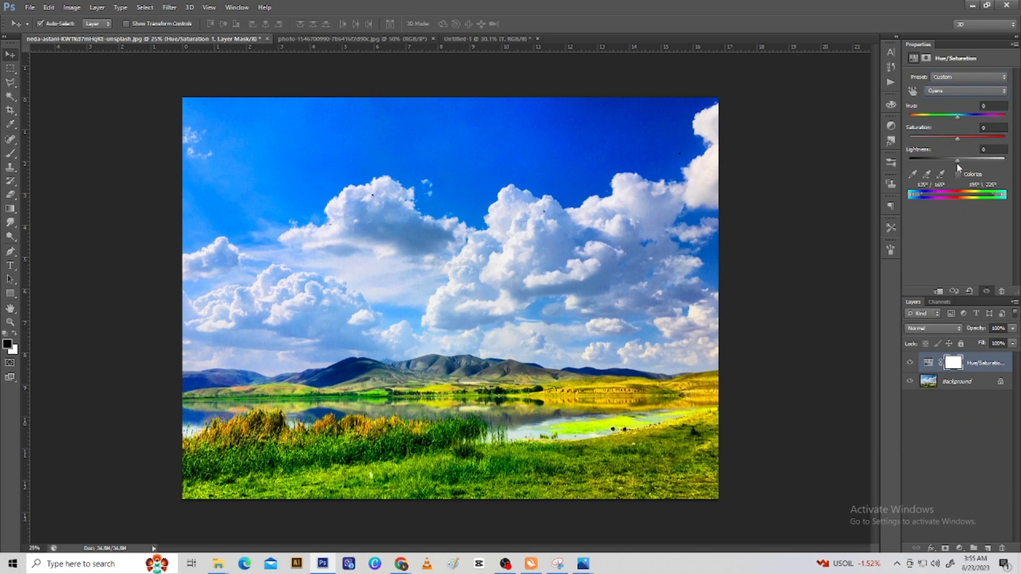
mouse_move(973, 140)
mouse_down()
mouse_move(982, 142)
mouse_move(952, 140)
mouse_move(984, 143)
mouse_up()
click(962, 91)
click(952, 97)
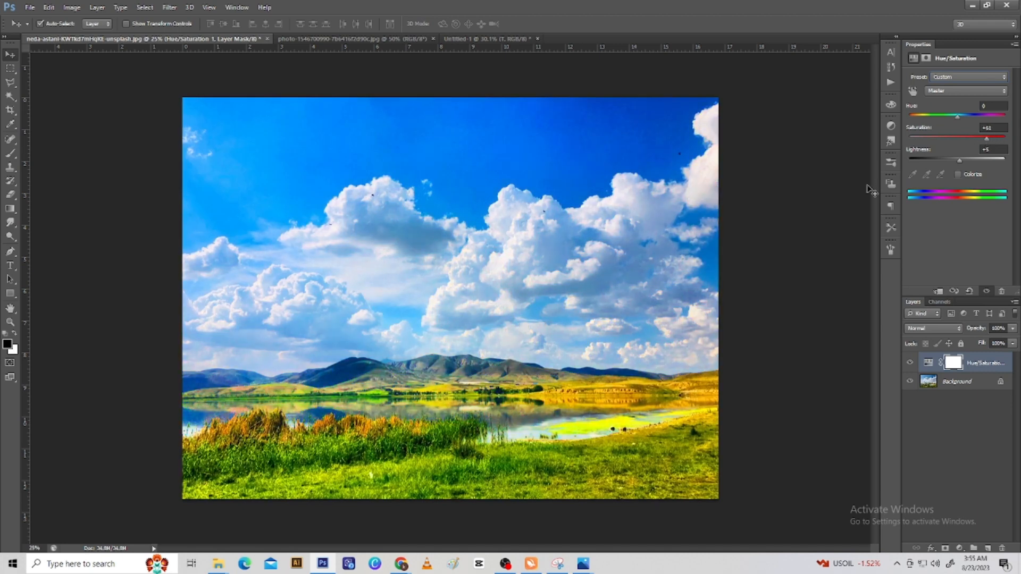
Increase the saturation of one individual color range in the landscape's Hue/Saturation adjustment.
click(966, 79)
click(967, 78)
click(973, 91)
click(948, 118)
drag(957, 138, 976, 147)
Add a Color Balance adjustment to the landscape and shift its midtones toward green and cyan.
click(960, 549)
click(949, 430)
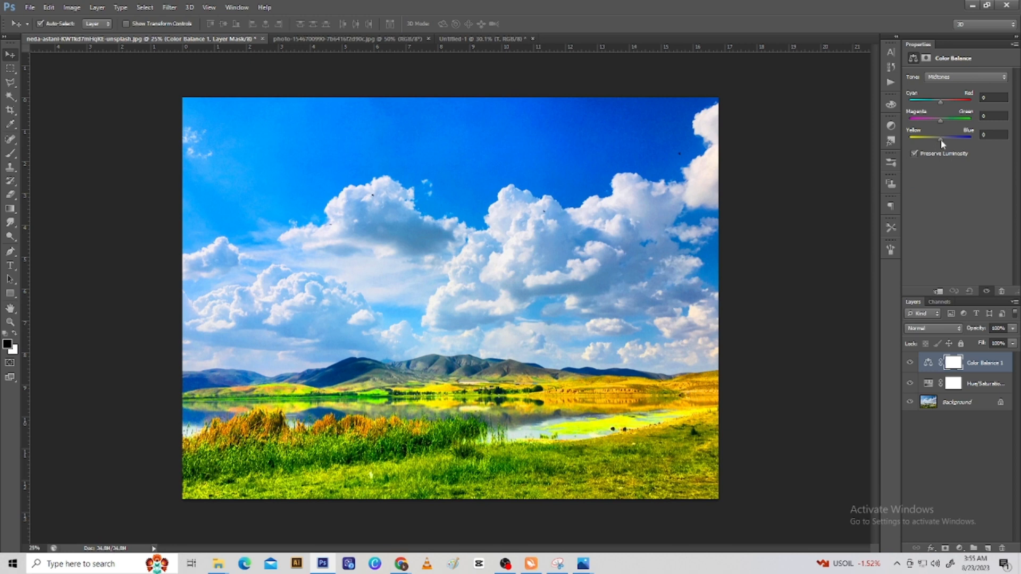
click(955, 120)
drag(938, 101, 932, 104)
Unlock the landscape's background layer and group it with the Color Balance and Hue/Saturation adjustment layers.
shift+click(955, 405)
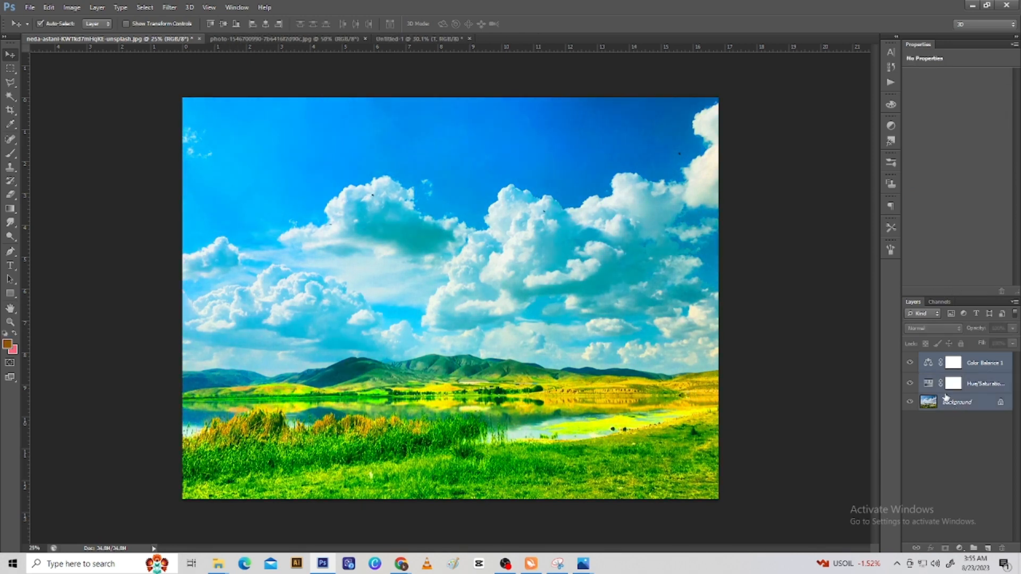
click(973, 548)
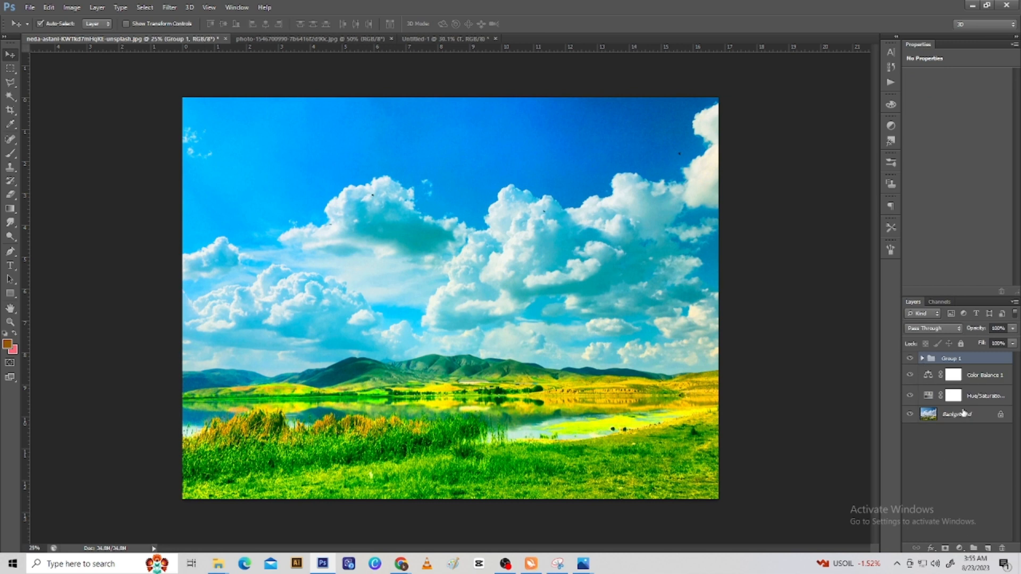
double_click(964, 413)
key(Return)
shift+click(952, 379)
key(ctrl+g)
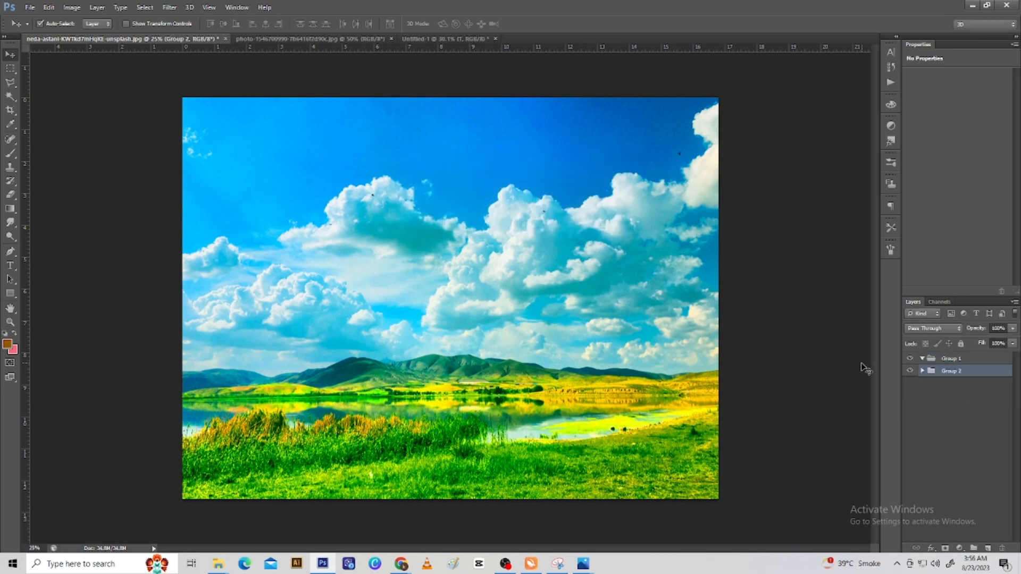
Bring the grouped landscape into the Untitled-1 document and scale it down to cover the letter T.
drag(580, 232, 442, 209)
key(ctrl+t)
key(ctrl+0)
drag(682, 401, 599, 339)
drag(475, 313, 488, 332)
key(Return)
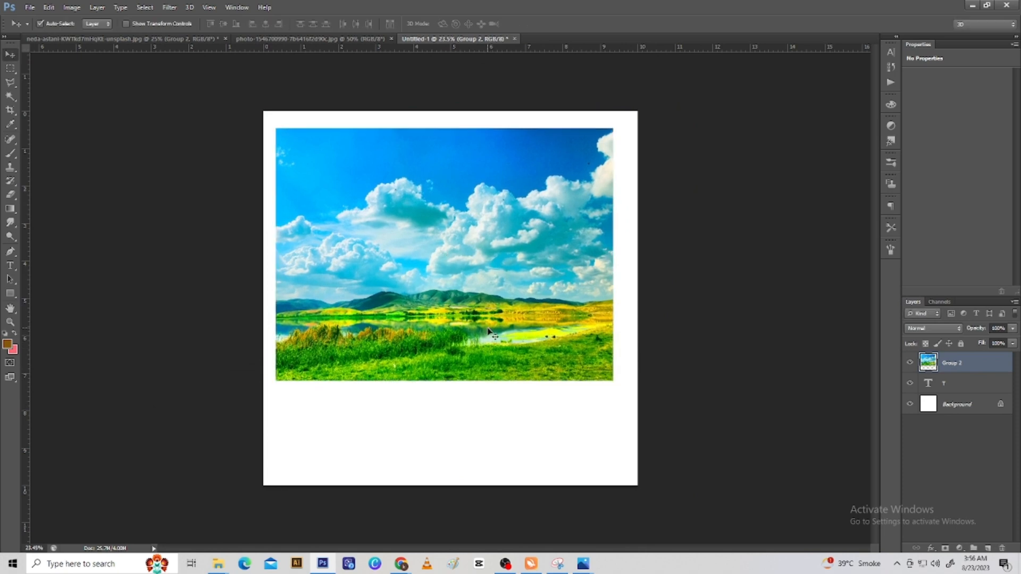
Clip the landscape to the letter T and reposition the picture inside the letter.
right_click(958, 365)
click(866, 275)
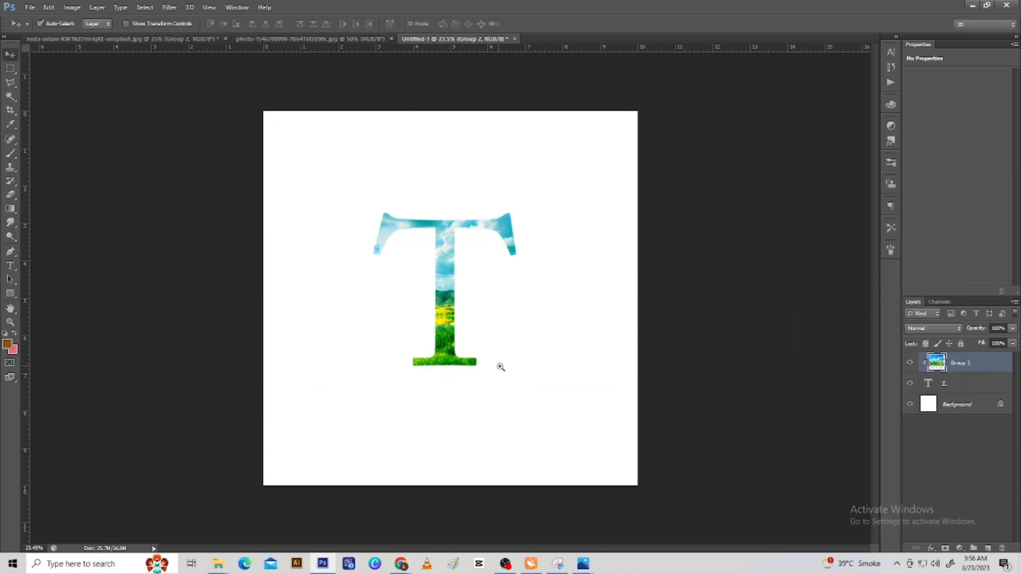
scroll(499, 365, up, 1)
drag(420, 323, 358, 324)
scroll(547, 342, down, 1)
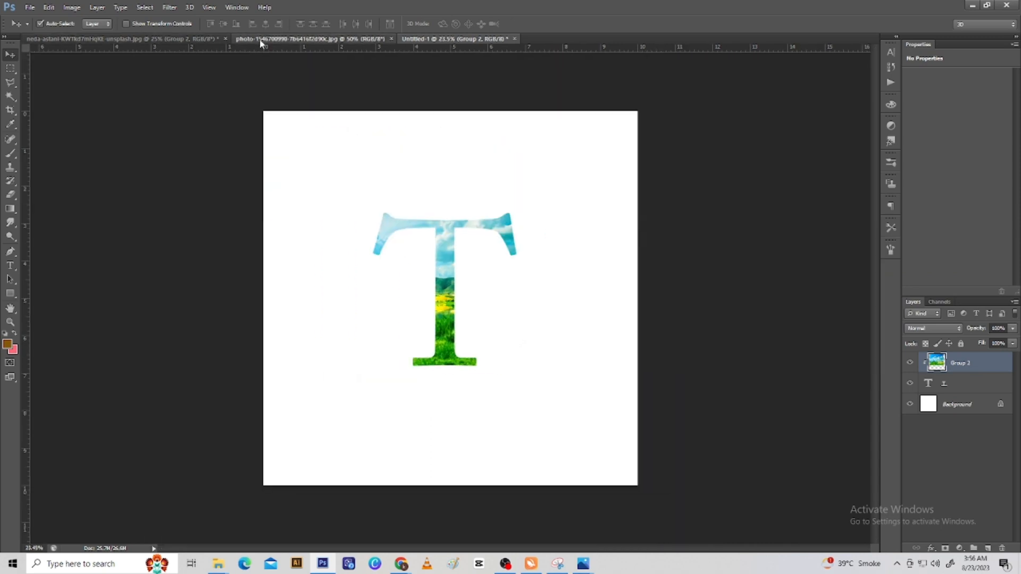
Convert the horse-rider photo's locked background into an editable layer.
click(262, 38)
scroll(468, 338, up, 2)
double_click(955, 369)
click(597, 178)
click(478, 39)
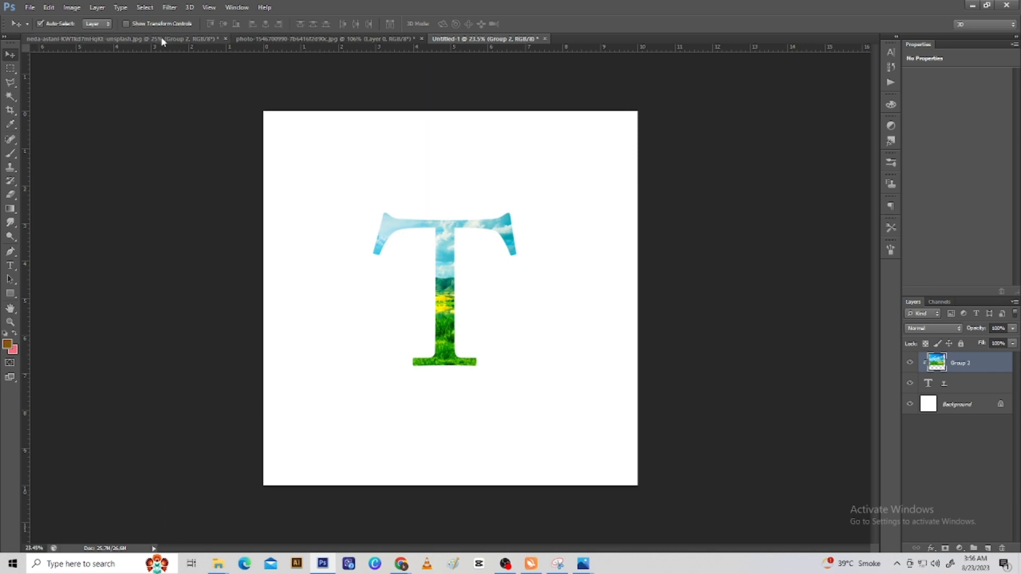
Select the rider, horse and jumping pole in the horse-rider photo with the Quick Selection tool, resizing the brush as needed.
click(282, 39)
click(11, 96)
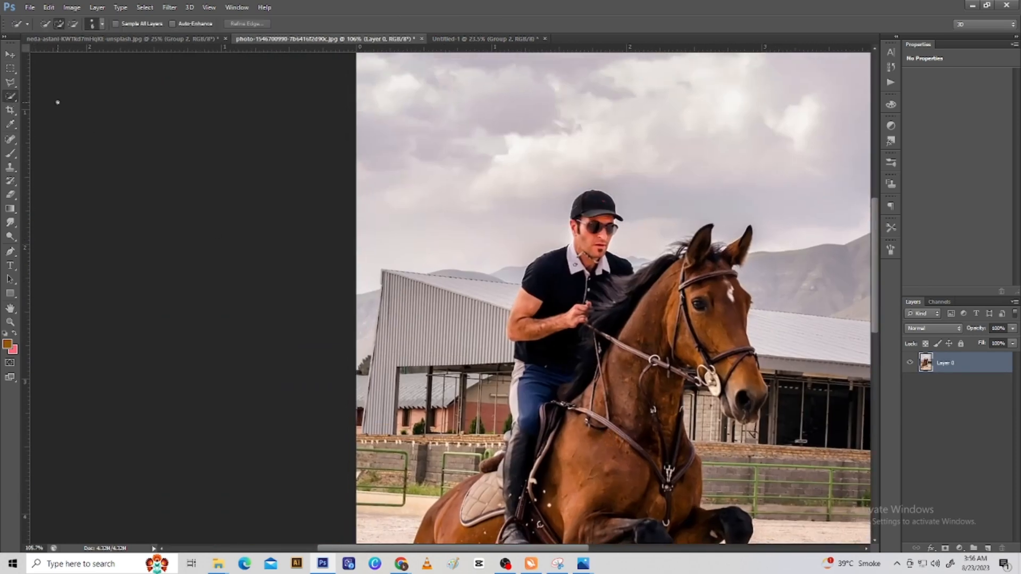
mouse_move(411, 122)
mouse_down()
mouse_move(395, 189)
mouse_move(351, 232)
mouse_up()
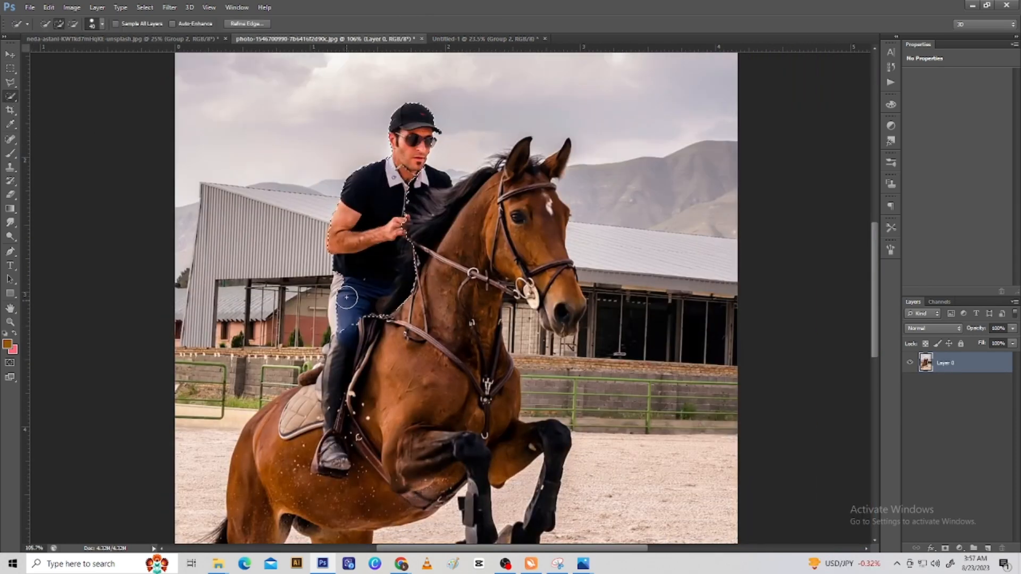
key(bracketright)
mouse_move(482, 225)
mouse_down()
mouse_move(461, 207)
mouse_move(519, 165)
mouse_move(549, 202)
mouse_move(529, 202)
mouse_move(556, 308)
mouse_move(461, 306)
mouse_move(481, 172)
mouse_move(499, 237)
mouse_move(514, 193)
mouse_move(601, 329)
mouse_move(360, 276)
mouse_move(353, 216)
mouse_move(370, 190)
mouse_move(281, 367)
mouse_up()
key(bracketleft)
key(bracketleft)
drag(346, 441, 340, 503)
mouse_move(289, 520)
mouse_down()
mouse_move(335, 433)
mouse_move(771, 401)
mouse_up()
Refine the selection edges around the horse's hind legs and the pole with a smaller brush.
key(x)
scroll(372, 463, up, 8)
key(bracketleft)
key(bracketleft)
key(bracketleft)
key(bracketleft)
key(bracketleft)
key(bracketleft)
key(bracketleft)
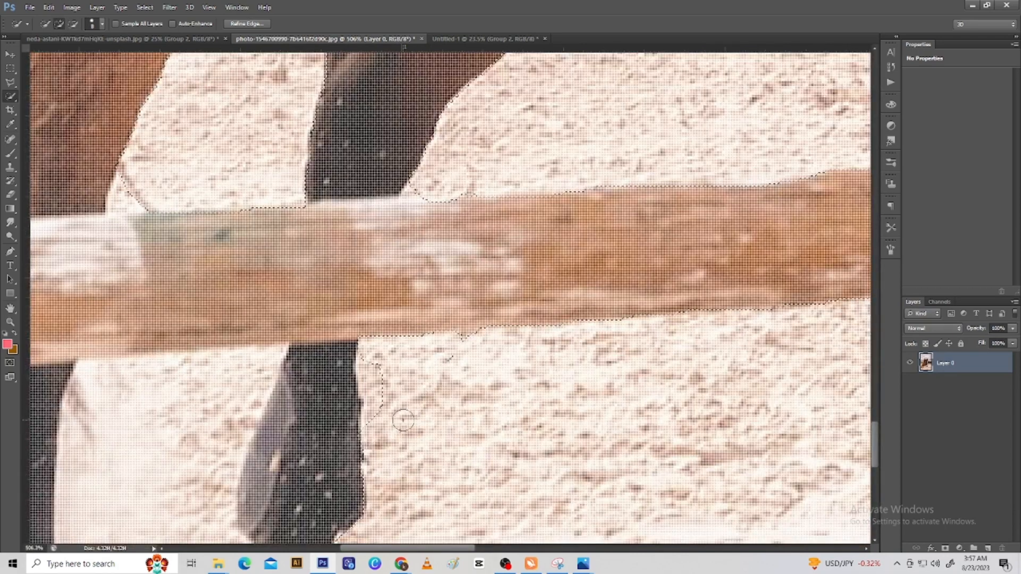
scroll(403, 420, down, 4)
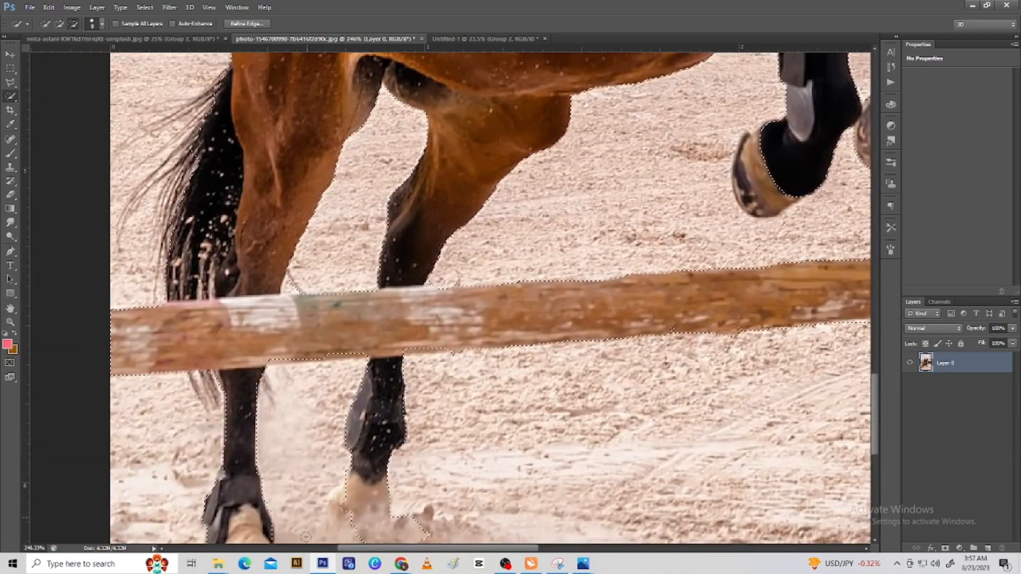
Clean up the selection around the reins and rider, and add a layer mask from the selection.
scroll(308, 538, down, 5)
scroll(562, 240, up, 5)
mouse_move(562, 239)
mouse_down()
mouse_move(539, 226)
mouse_move(562, 209)
mouse_up()
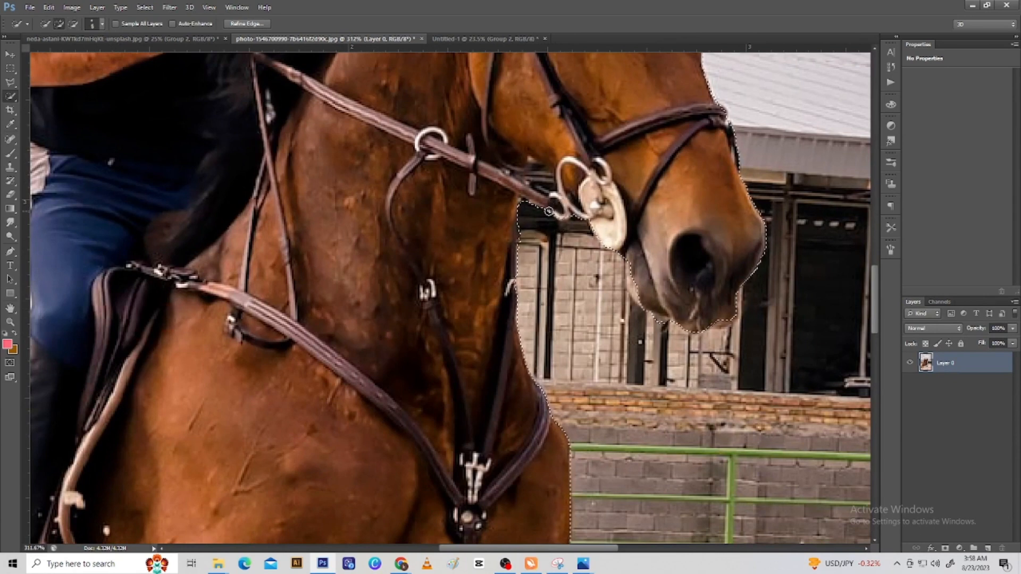
scroll(595, 207, down, 3)
scroll(514, 212, down, 3)
scroll(514, 212, up, 5)
scroll(446, 300, down, 6)
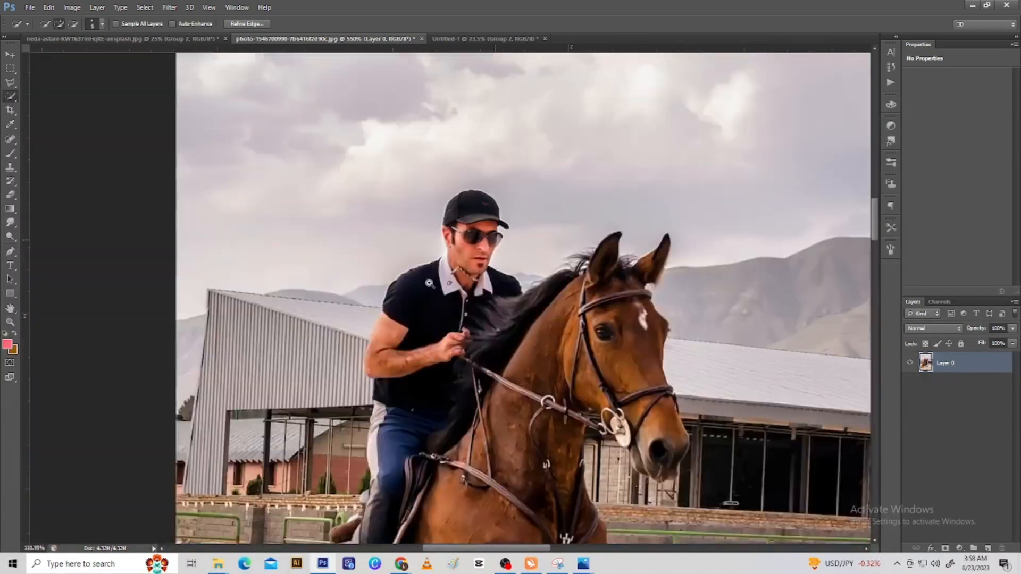
scroll(447, 300, up, 3)
click(945, 548)
scroll(450, 168, down, 4)
Bring the masked rider and horse into the Untitled-1 document and place the layer behind the letter T.
key(v)
drag(339, 387, 489, 244)
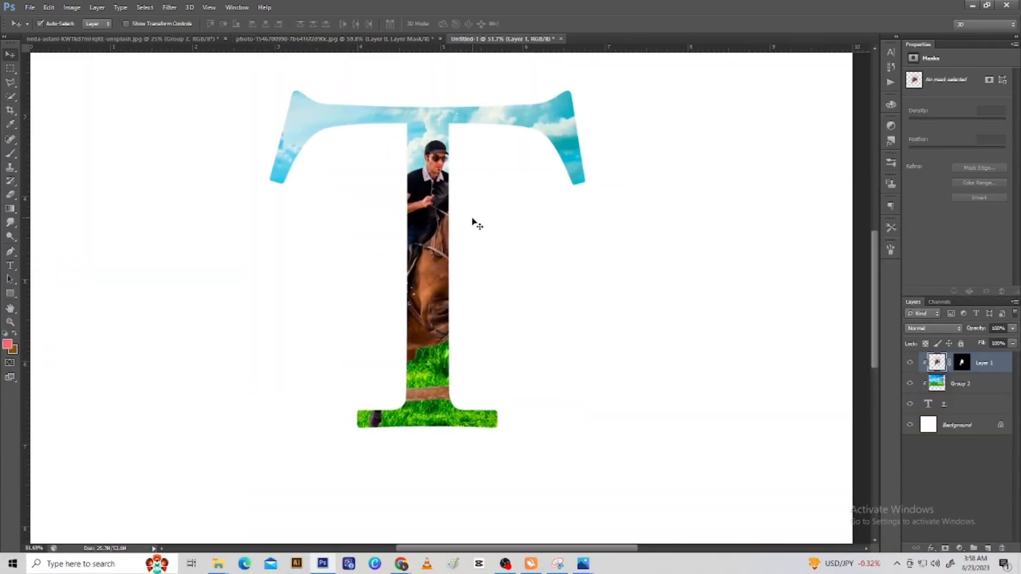
key(ctrl+shift+[)
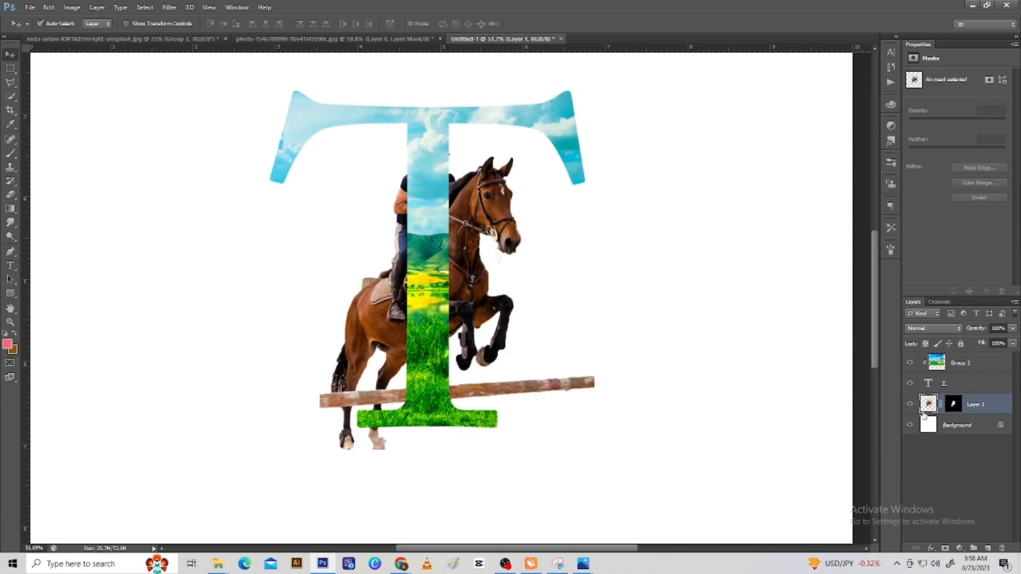
Shift the rider and horse to the right of the T's stem and keep the layer just above the background.
key(ctrl+t)
drag(490, 361, 528, 346)
key(Return)
key(ctrl+shift+])
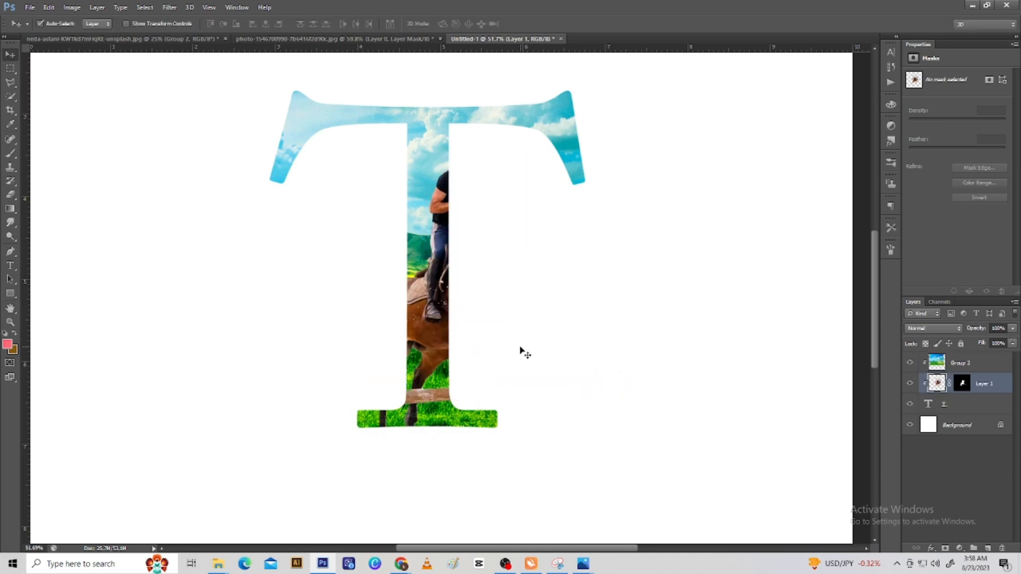
key(ctrl+shift+[)
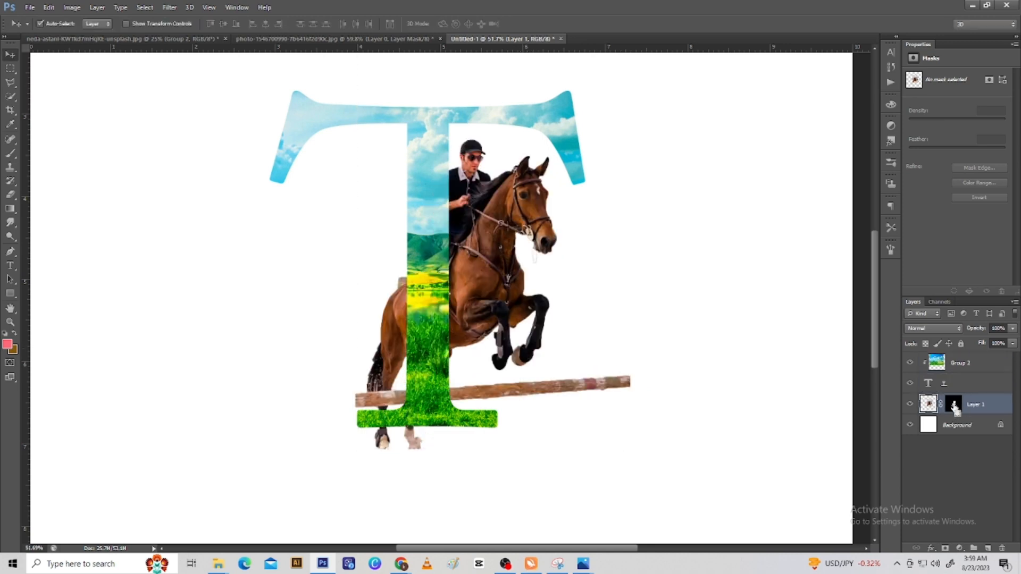
Duplicate the masked rider and horse, bring the copy to the top of the layer stack, and release its clipping mask.
key(ctrl+j)
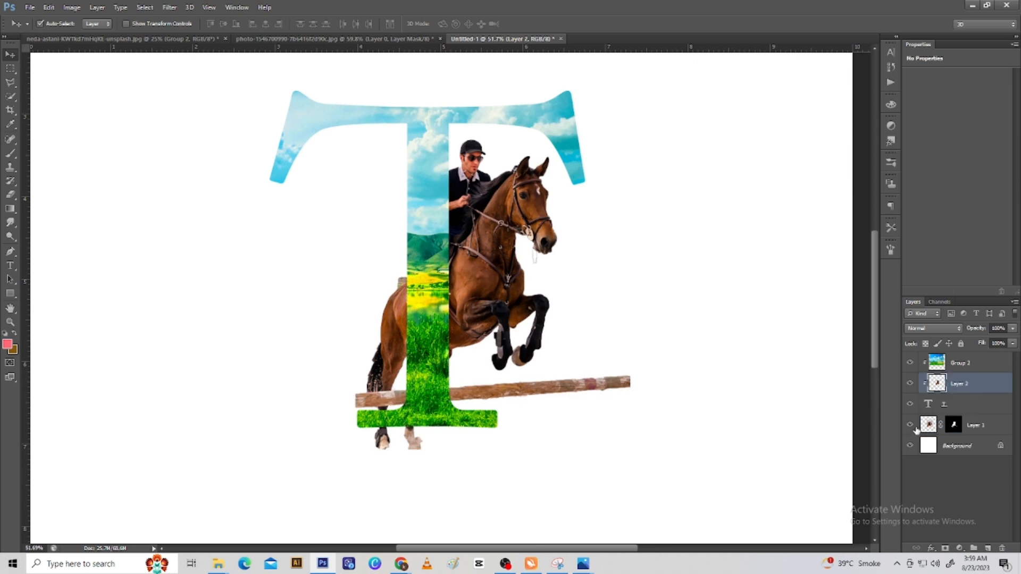
key(ctrl+shift+])
right_click(968, 364)
click(899, 278)
Hide the original rider and horse layer and shift the copy slightly down over the T's stem.
drag(429, 338, 441, 328)
key(ctrl+z)
click(910, 425)
mouse_move(476, 295)
mouse_down()
mouse_move(472, 319)
mouse_move(472, 310)
mouse_up()
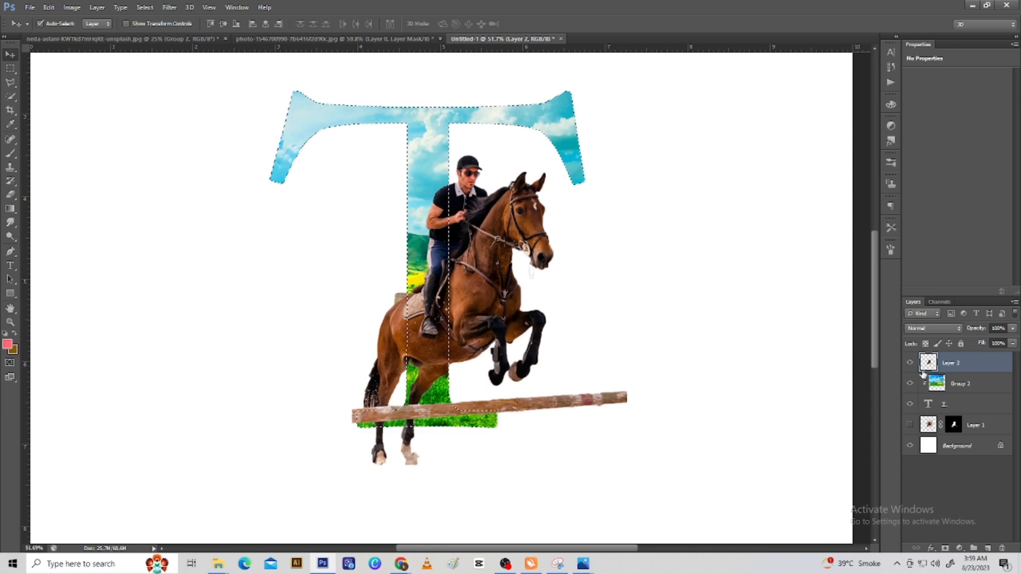
key(ctrl+d)
scroll(433, 254, up, 2)
Add an inner shadow and a drop shadow to the letter T, each with an 11 px distance.
click(946, 409)
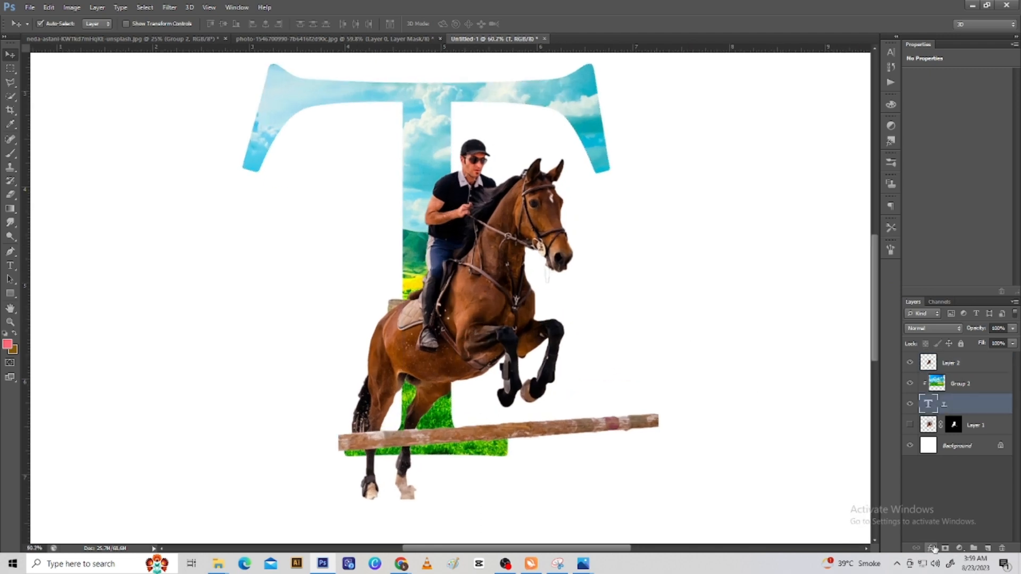
double_click(989, 414)
click(620, 153)
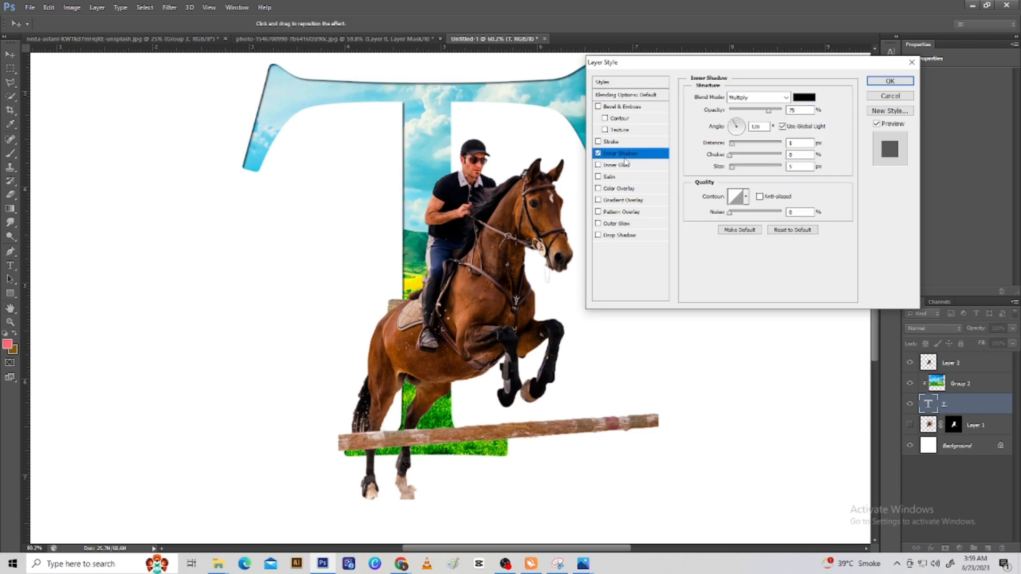
drag(751, 64, 838, 70)
drag(823, 154, 823, 140)
click(822, 134)
click(707, 242)
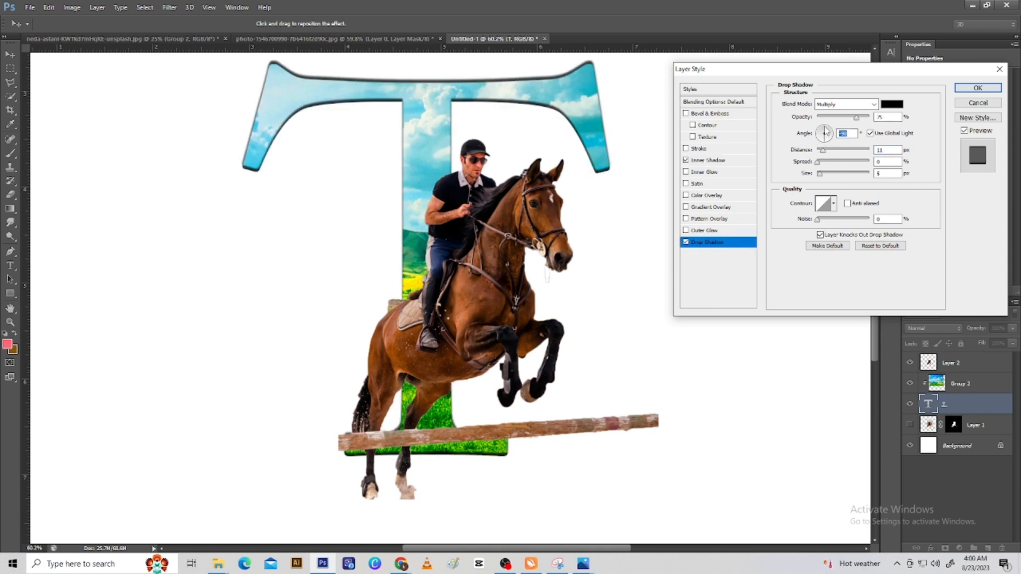
click(977, 87)
Add a layer mask to the rider and horse copy and load the letter T's outline as a selection.
ctrl+click(928, 406)
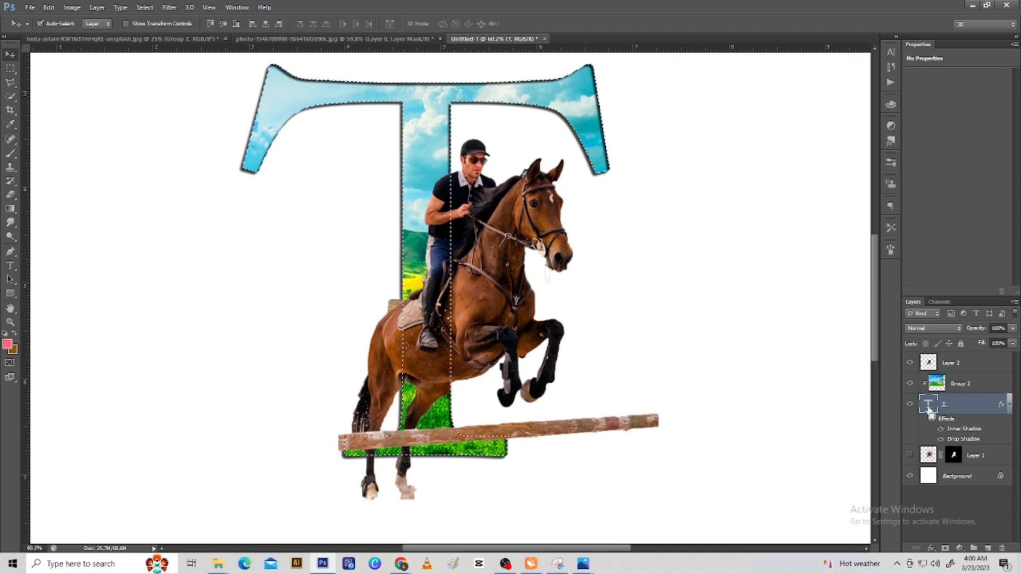
key(ctrl+d)
click(950, 363)
click(945, 548)
ctrl+click(930, 408)
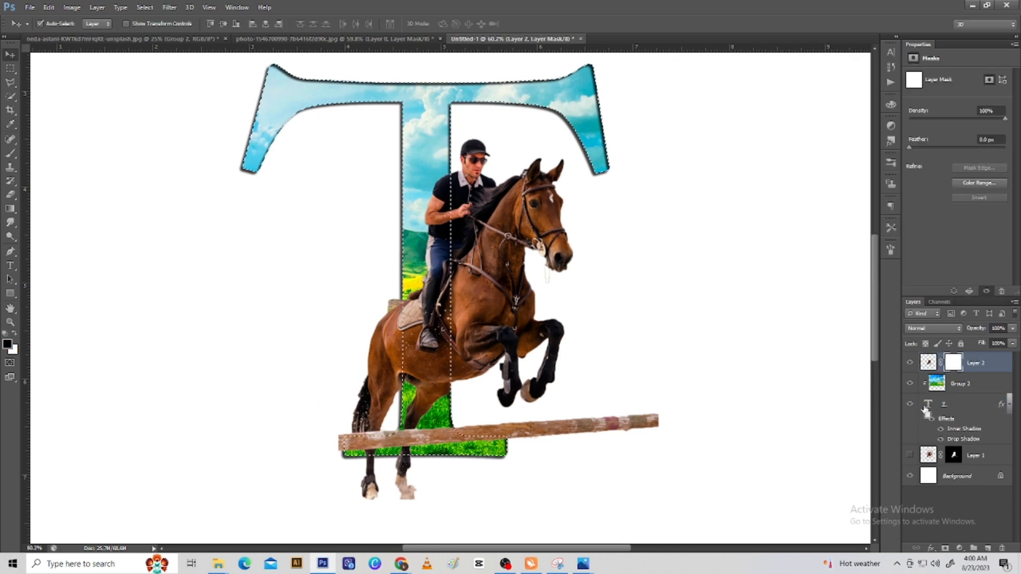
Mask out the hindquarters, hind legs and pole outside the letter T with a large black brush, and clear the selection.
key(b)
key(bracketright)
key(bracketright)
key(bracketright)
mouse_move(382, 313)
mouse_down()
mouse_move(393, 362)
mouse_move(385, 406)
mouse_move(365, 377)
mouse_up()
mouse_move(341, 479)
mouse_down()
mouse_move(391, 475)
mouse_move(398, 518)
mouse_up()
mouse_move(469, 433)
mouse_down()
mouse_move(667, 409)
mouse_move(472, 427)
mouse_move(594, 426)
mouse_move(571, 453)
mouse_move(490, 459)
mouse_move(418, 404)
mouse_up()
key(ctrl+d)
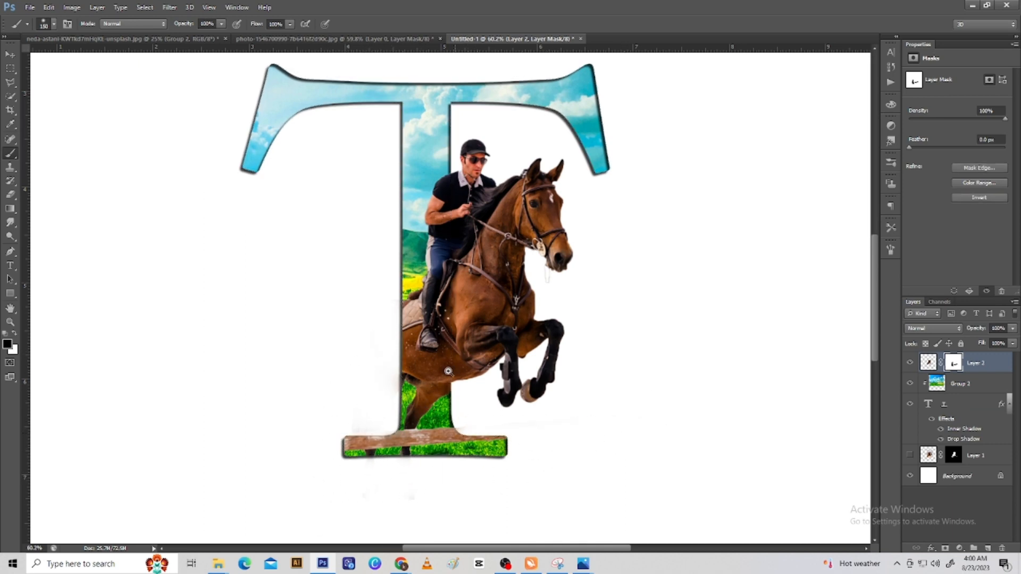
Touch up the horse's layer mask along the left edge of the T's stem with a smaller brush.
scroll(421, 382, up, 6)
key(bracketleft)
key(bracketleft)
key(bracketleft)
key(bracketleft)
key(bracketleft)
key(bracketleft)
key(bracketleft)
key(bracketleft)
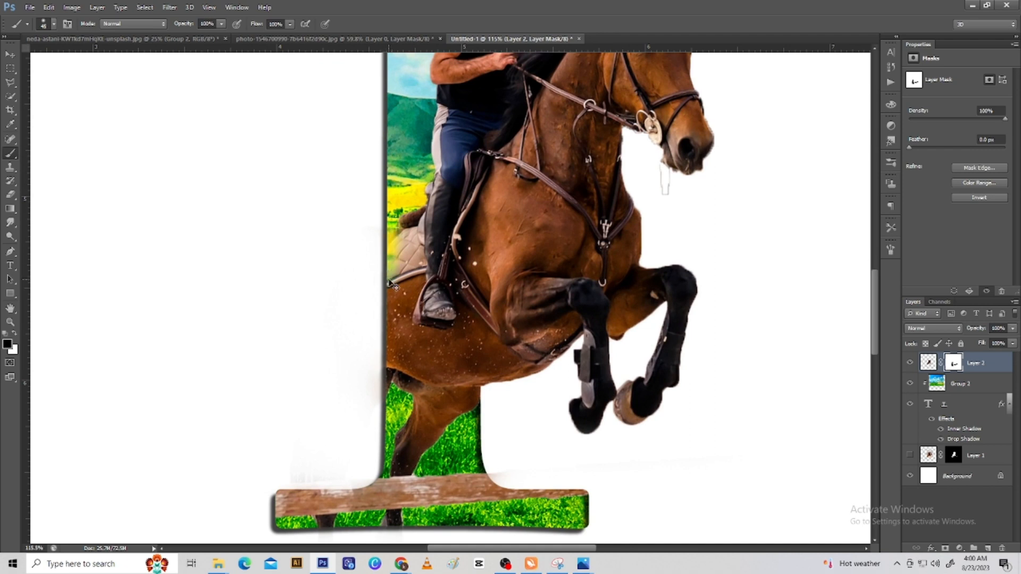
scroll(392, 284, up, 2)
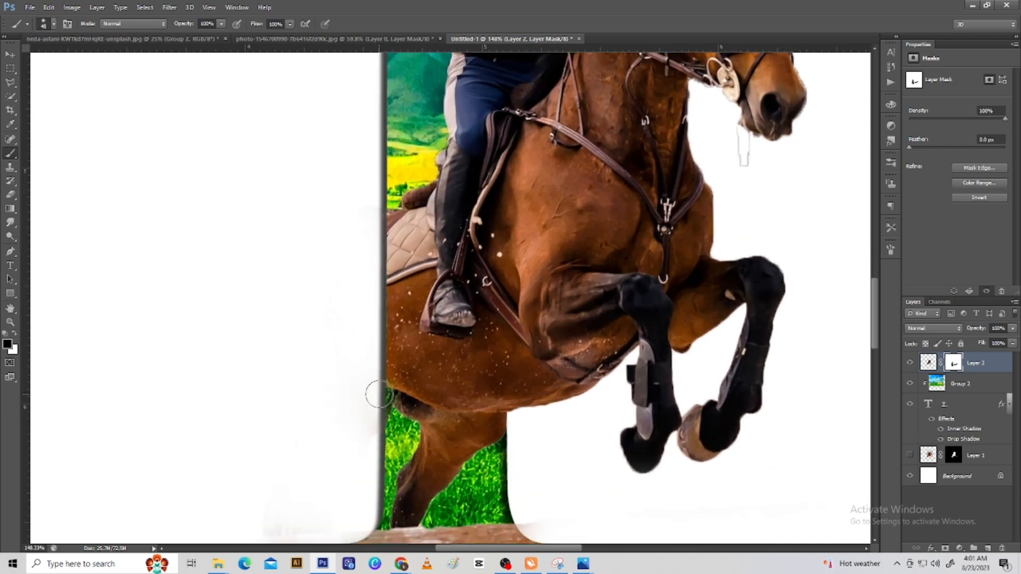
Adjust the lighting angle of the letter T's inner shadow and return to the horse's layer mask.
double_click(961, 427)
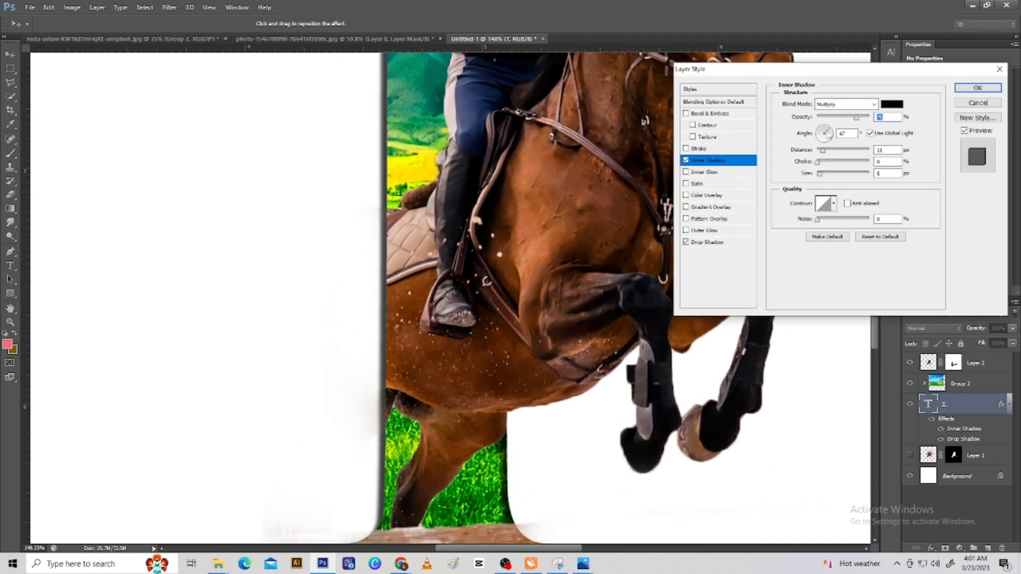
click(966, 90)
click(950, 363)
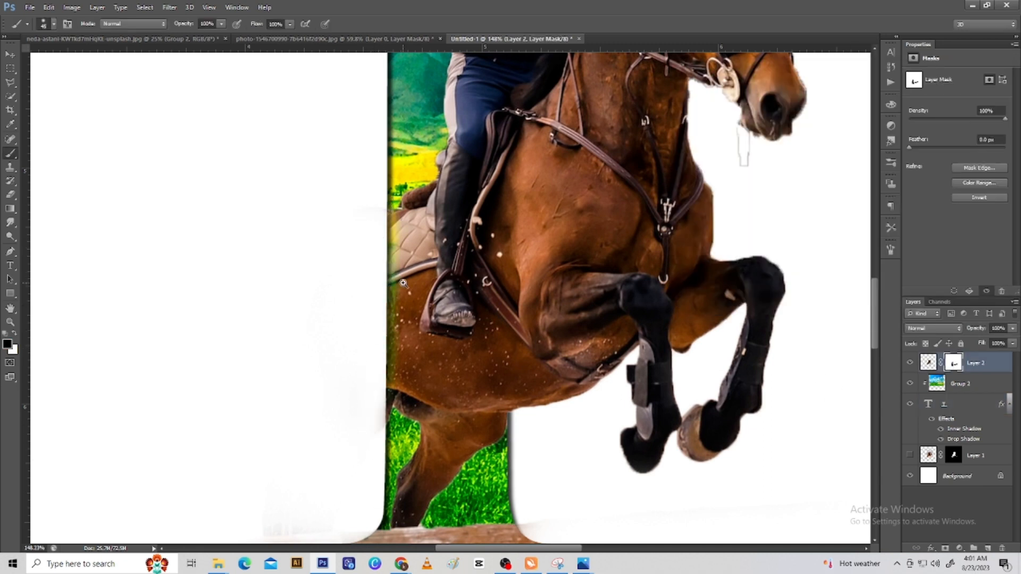
Convert the locked Background into an editable layer named Layer 0.
scroll(403, 284, down, 5)
key(v)
scroll(381, 244, down, 2)
click(937, 481)
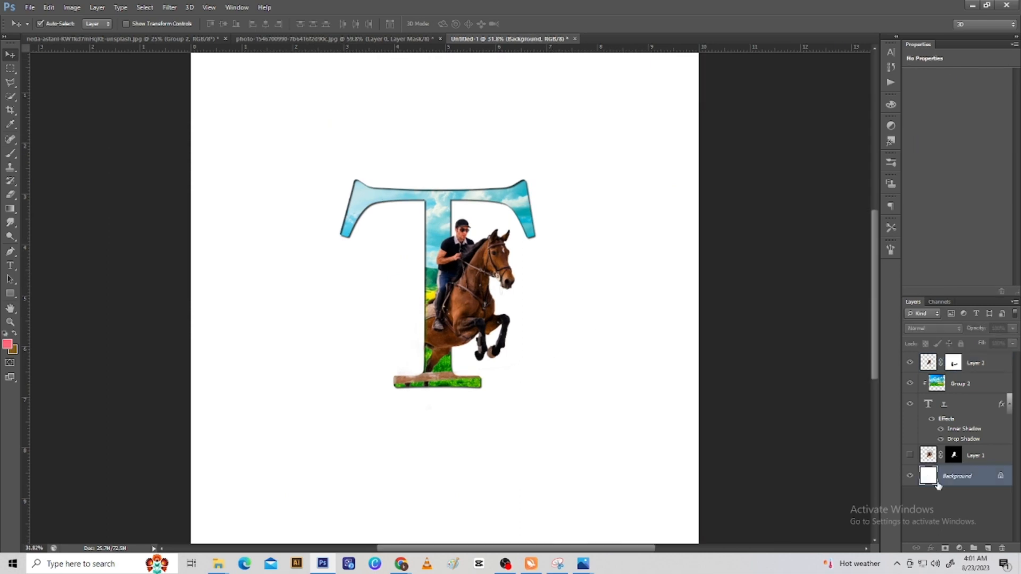
double_click(957, 476)
key(Return)
Apply a reversed radial gradient overlay to Layer 0.
click(930, 547)
click(956, 508)
click(876, 141)
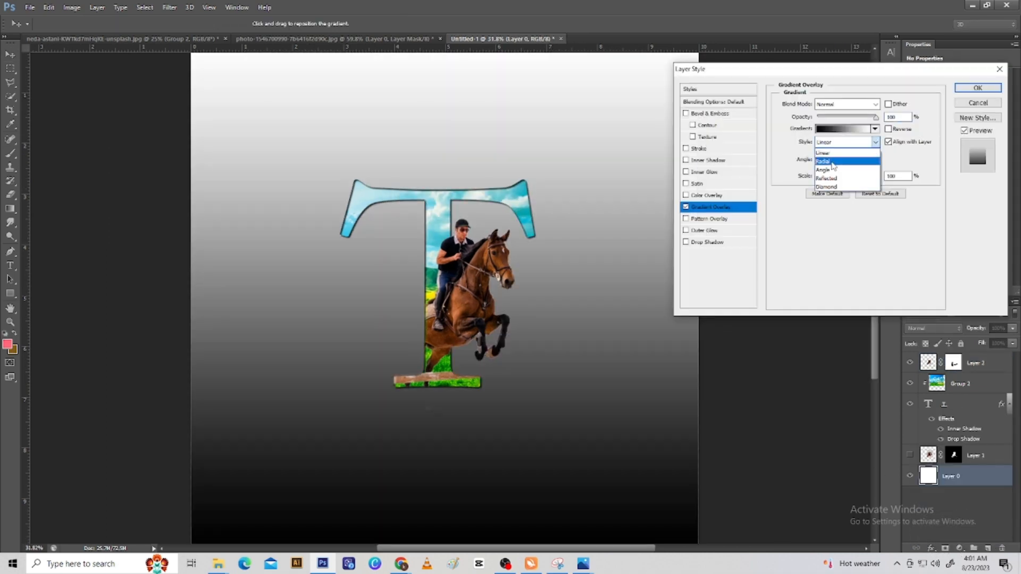
click(833, 165)
click(888, 129)
Change the gradient's black stop to cyan 07c7ea and move the white stop inward to about 82%.
click(833, 129)
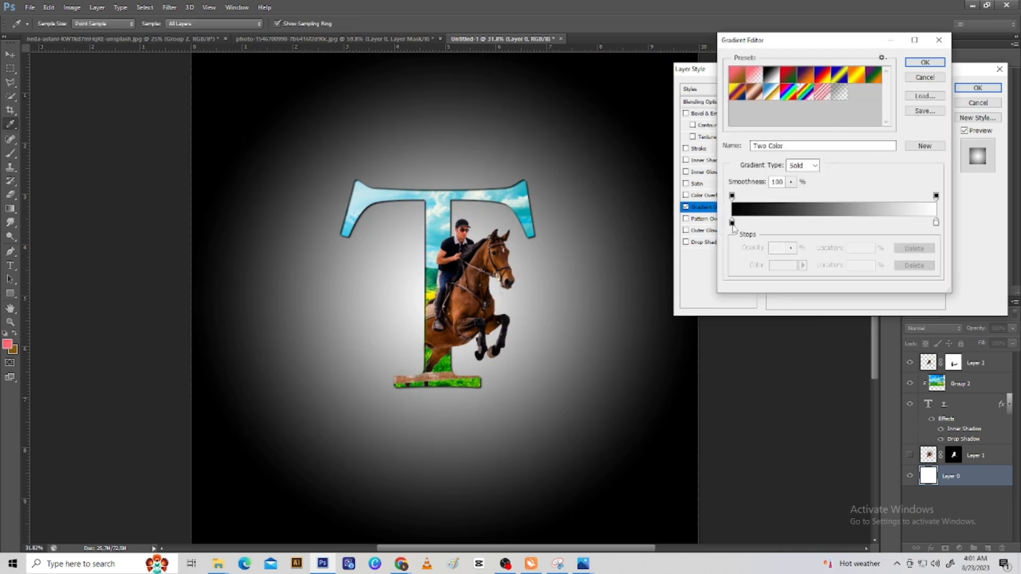
double_click(732, 222)
click(256, 203)
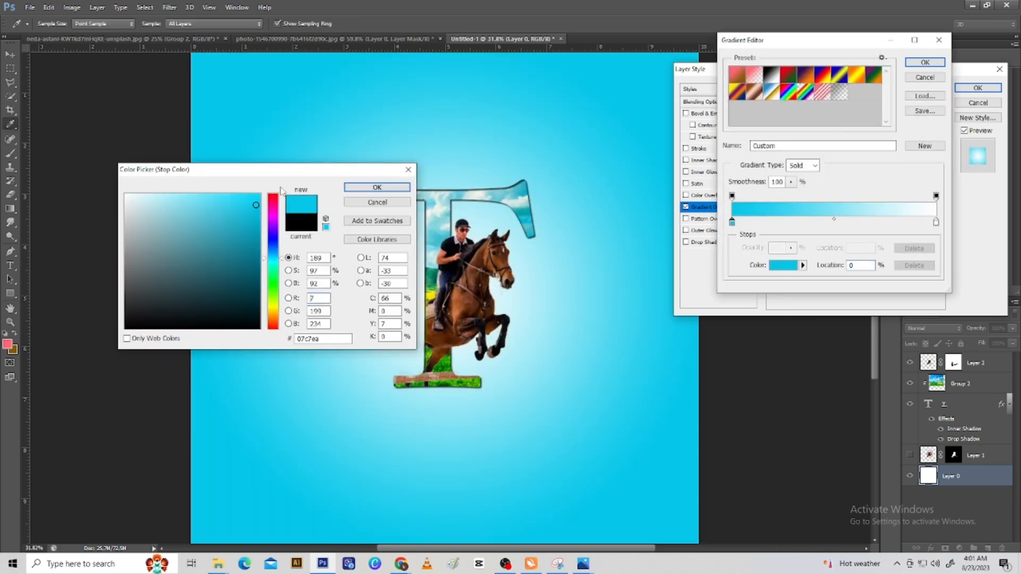
drag(389, 169, 331, 274)
click(321, 291)
drag(936, 223, 893, 223)
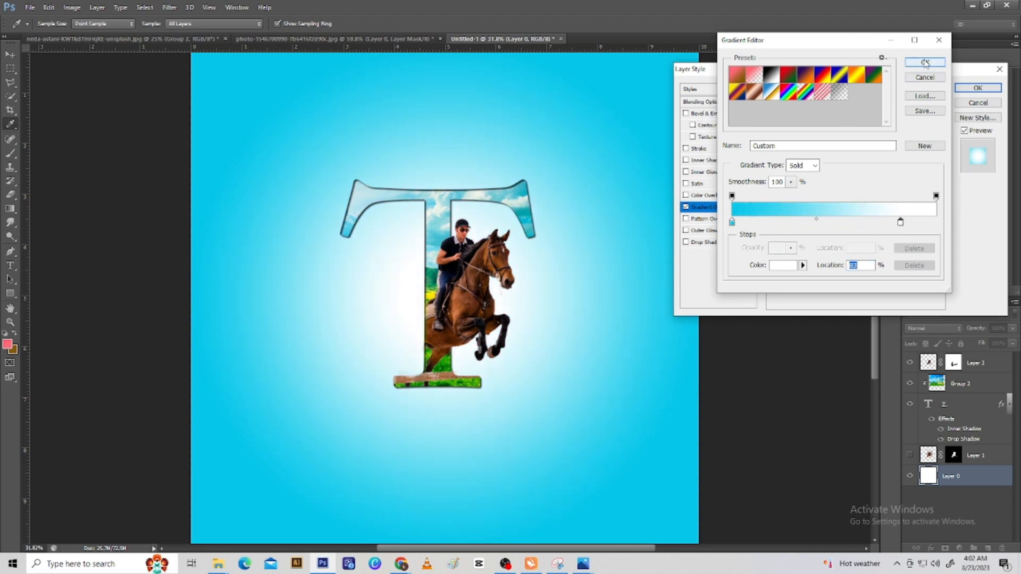
click(926, 64)
click(978, 89)
Create a new layer above the rider and horse, fill it with white, and clip it to them.
drag(515, 290, 535, 290)
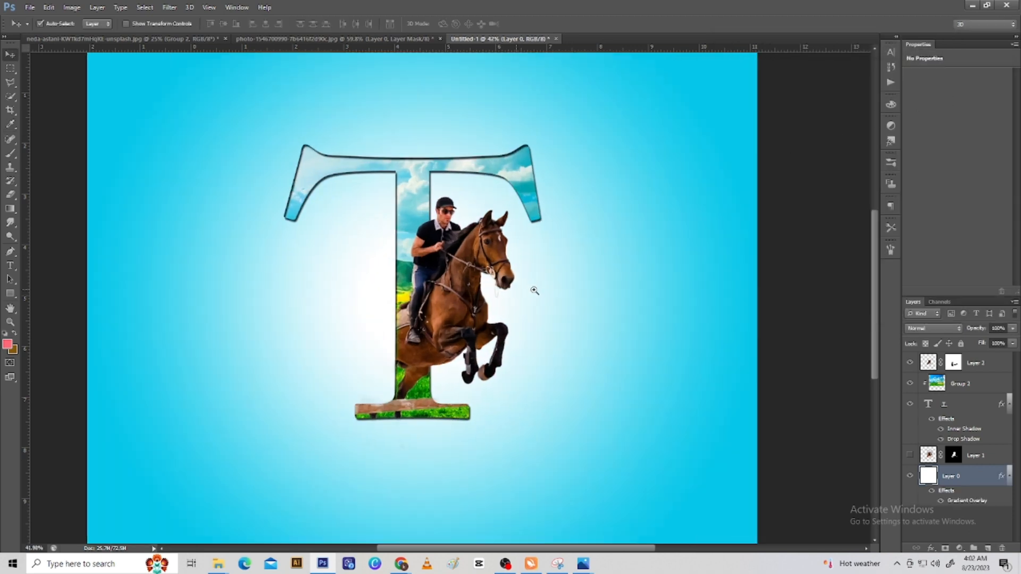
click(454, 311)
click(988, 548)
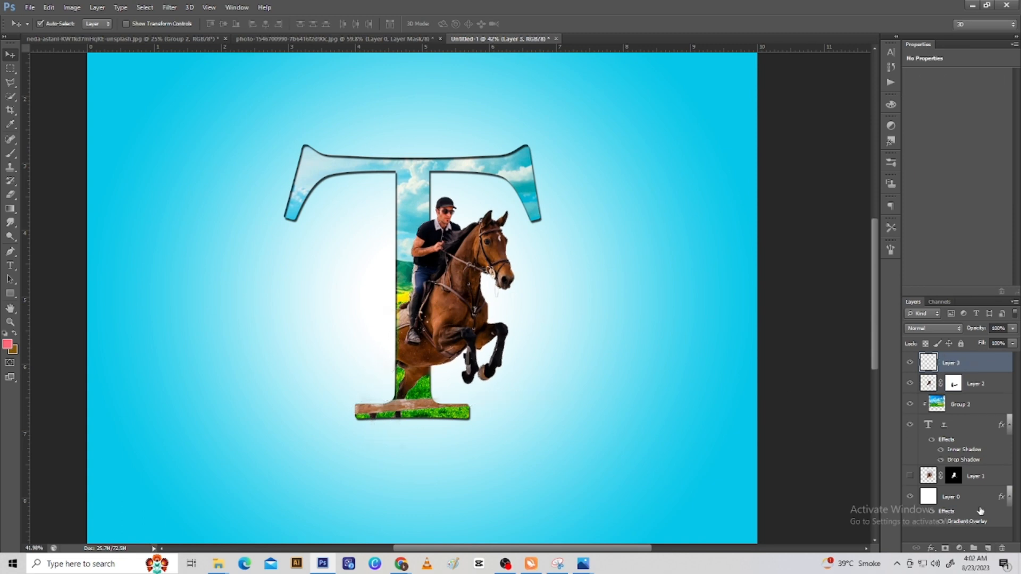
click(8, 344)
click(69, 301)
click(316, 296)
key(alt+BackSpace)
alt+click(934, 372)
Lower the white clipped layer's opacity to 10%.
key(2)
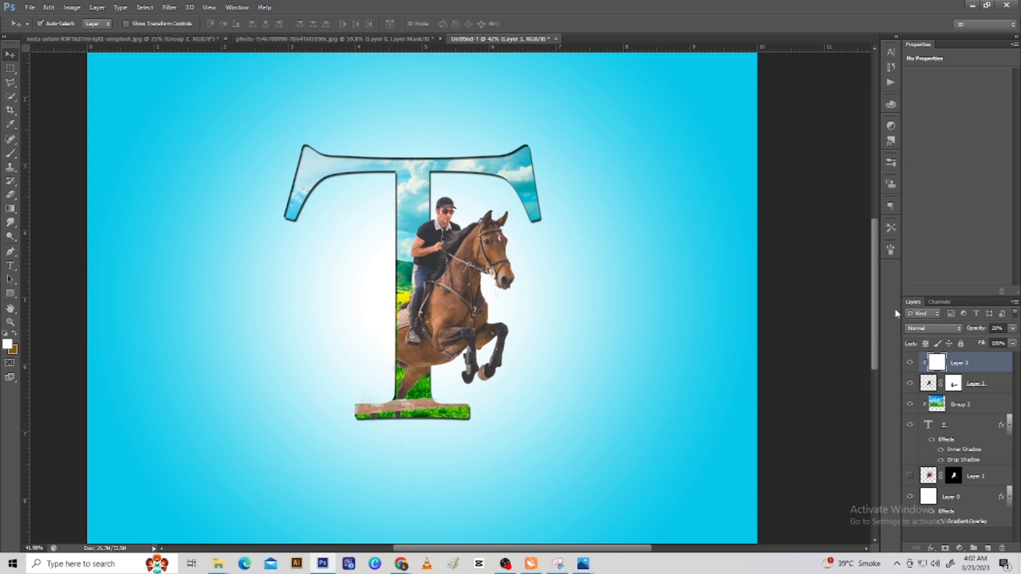
key(1)
scroll(533, 348, up, 2)
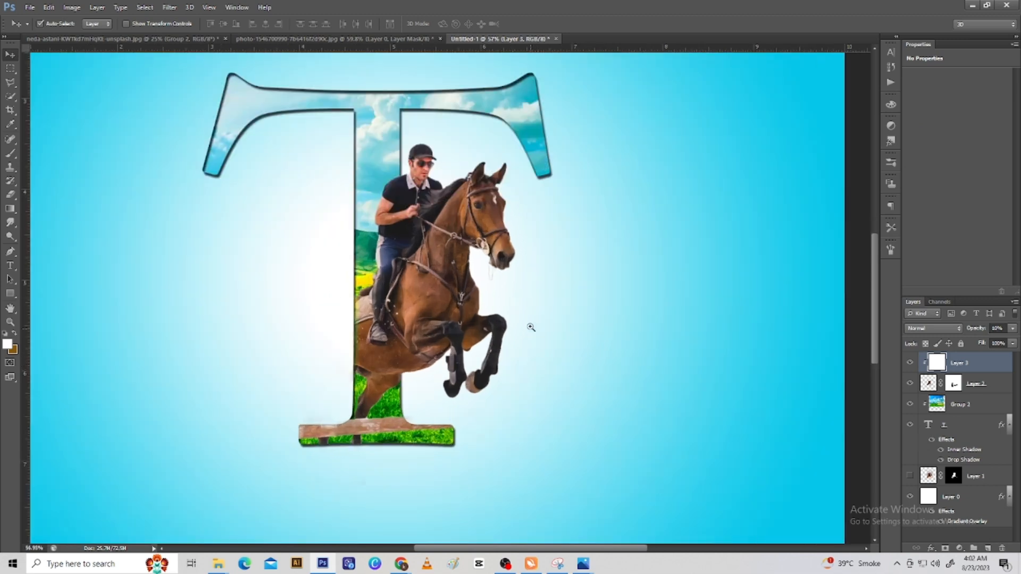
key(ctrl+0)
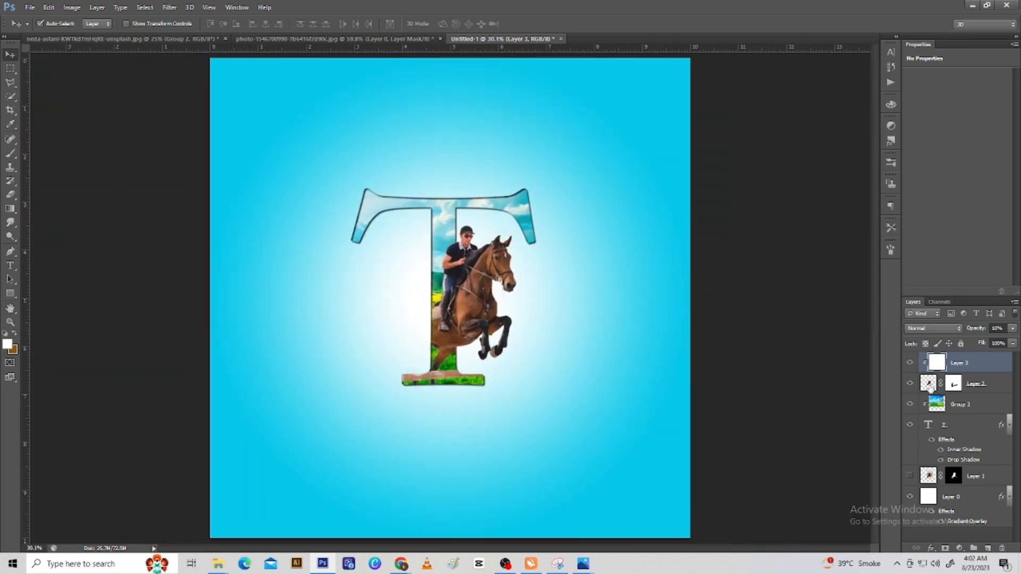
Brighten the rider and horse image with Levels by pulling in the highlights.
click(928, 384)
key(ctrl+l)
drag(807, 205, 783, 214)
click(844, 103)
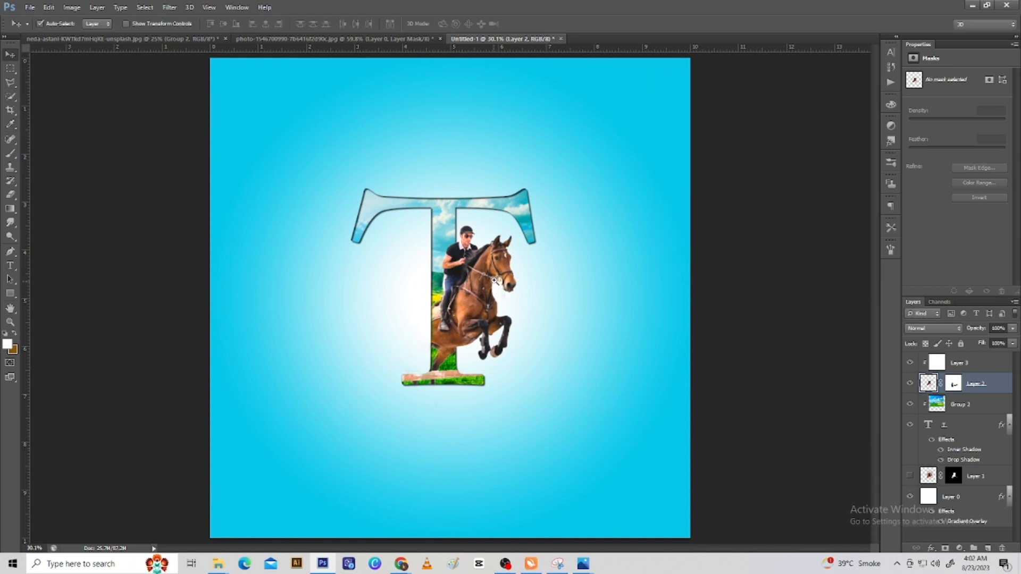
scroll(536, 274, up, 3)
key(ctrl+0)
Group all the layers above the gradient background.
click(935, 478)
shift+click(973, 372)
key(ctrl+g)
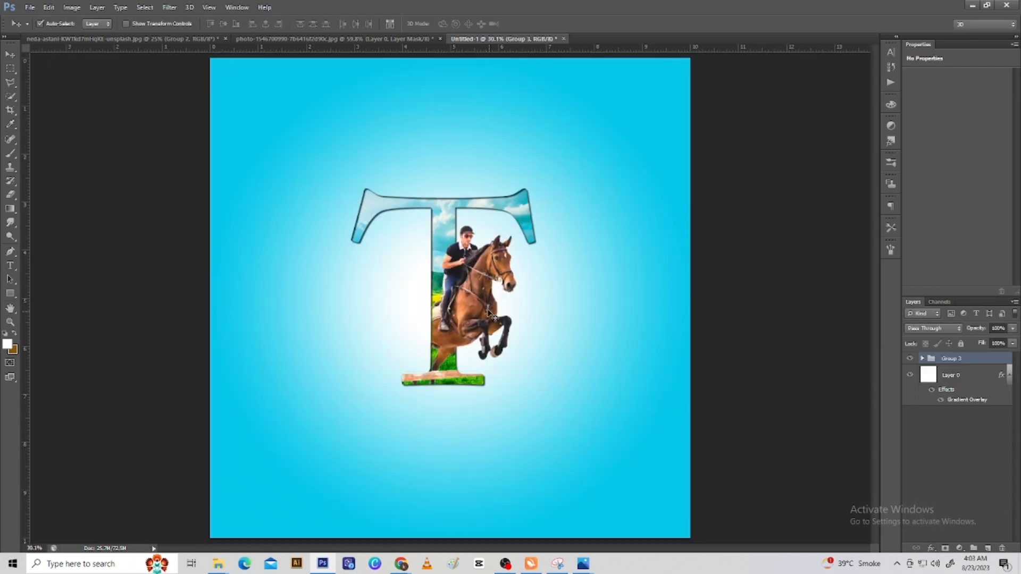
Scale up the grouped letter, rider and horse with Free Transform.
key(ctrl+t)
scroll(489, 311, down, 2)
drag(620, 128, 648, 98)
key(Return)
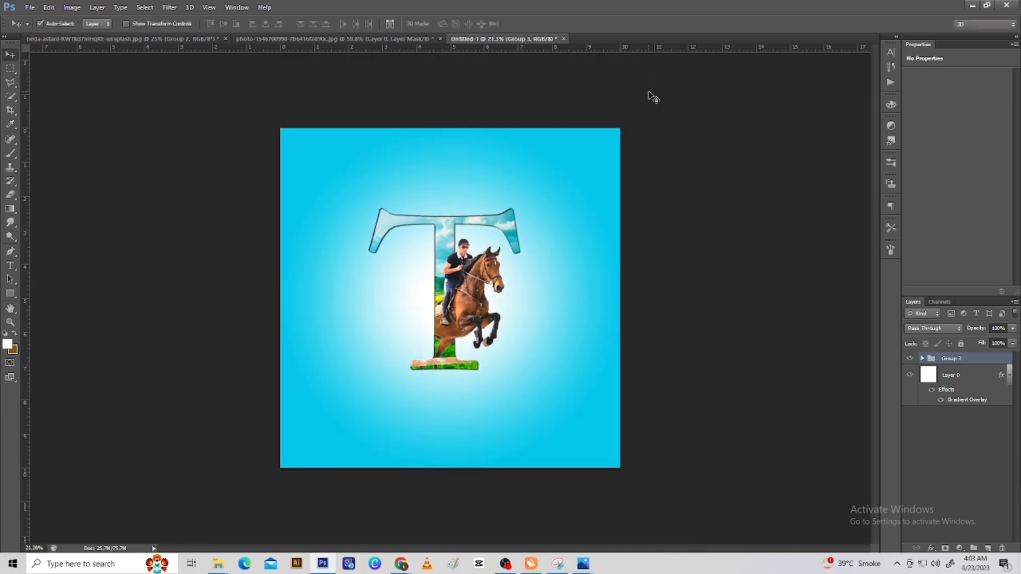
key(ctrl+0)
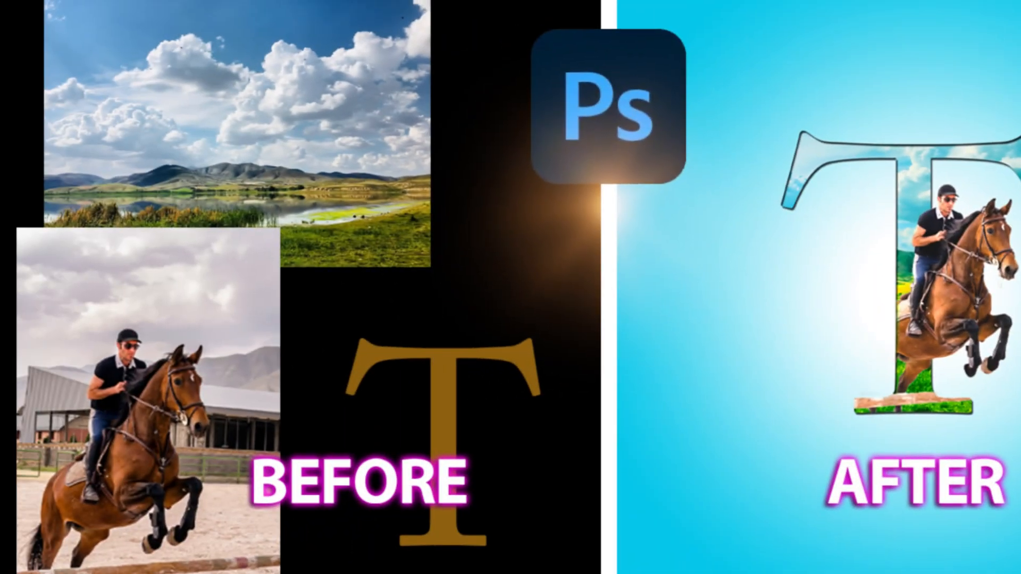